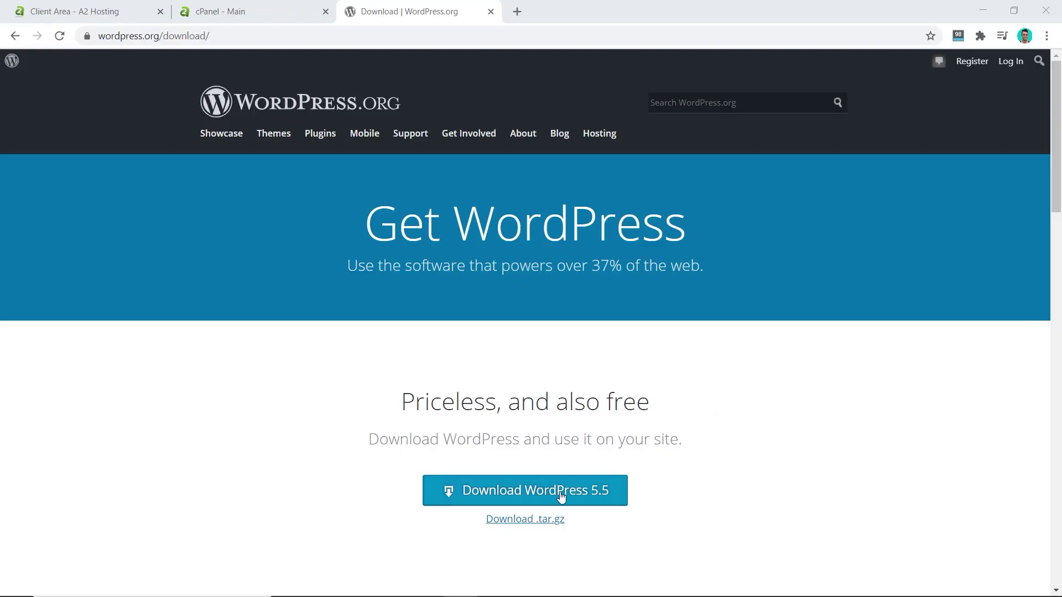
Download the WordPress 5.5 zip from wordpress.org
left_click(562, 497)
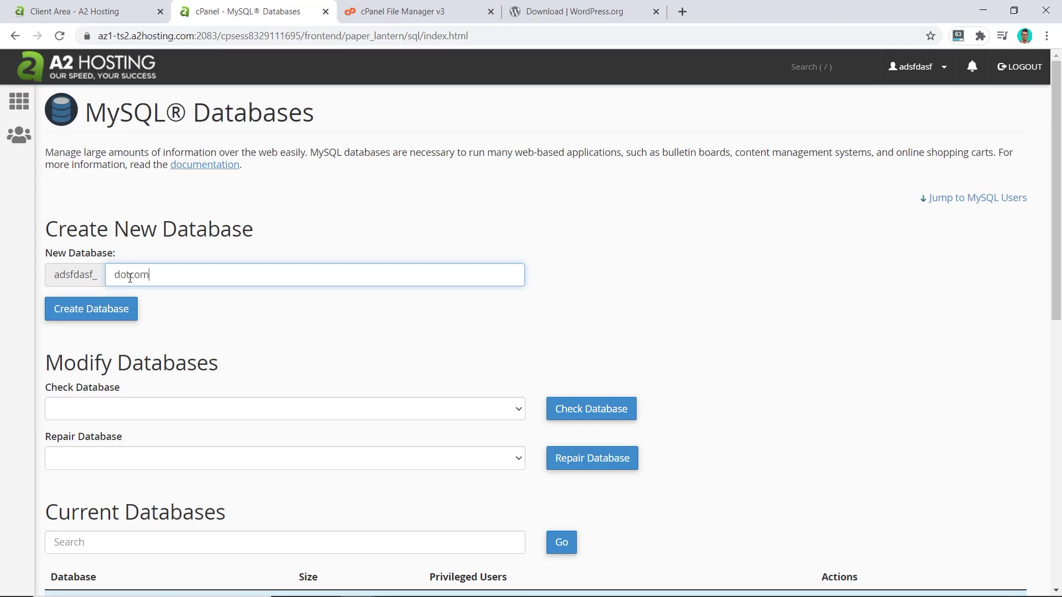
Leave MySQL Databases for the A2 Hosting homepage showing plans from $2.99 USD per month
left_click(606, 501)
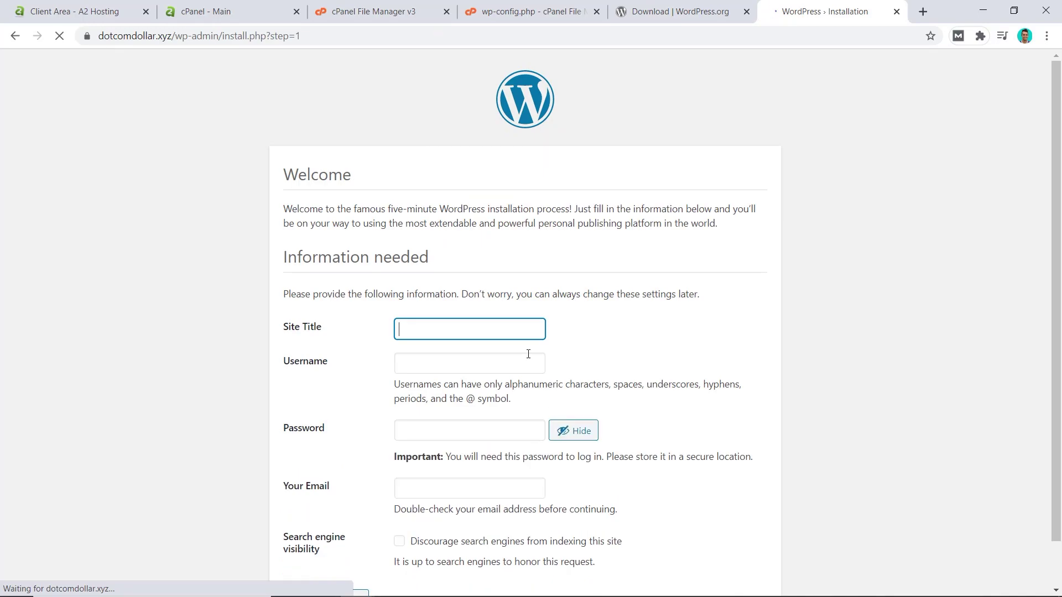
scroll(558, 310, "down", 1)
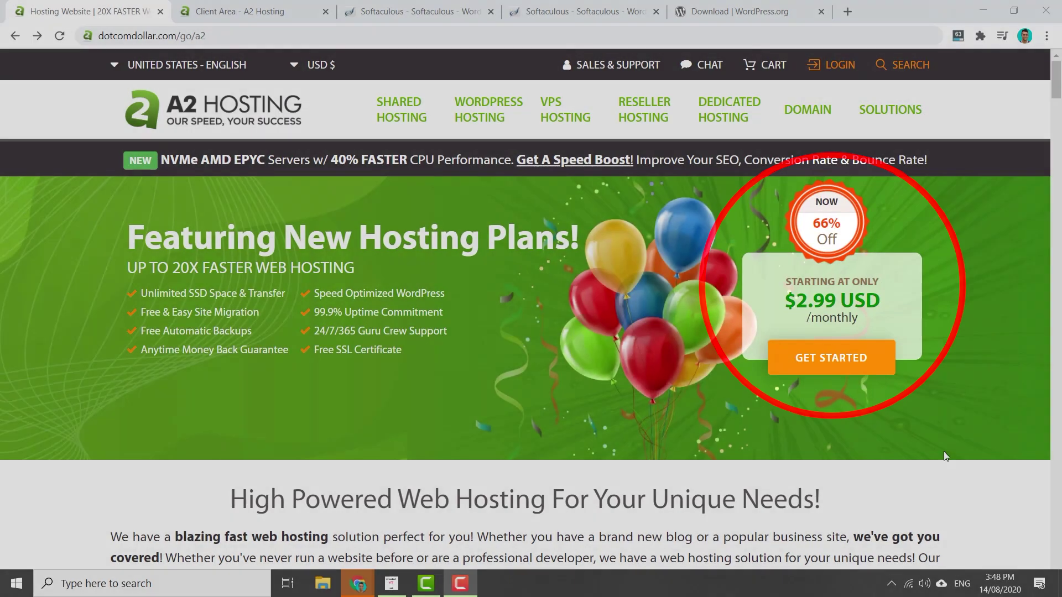
Start the StartUp Web Hosting order and confirm dotcomdollarss.com is available
scroll(238, 332, "down", 8)
left_click(236, 349)
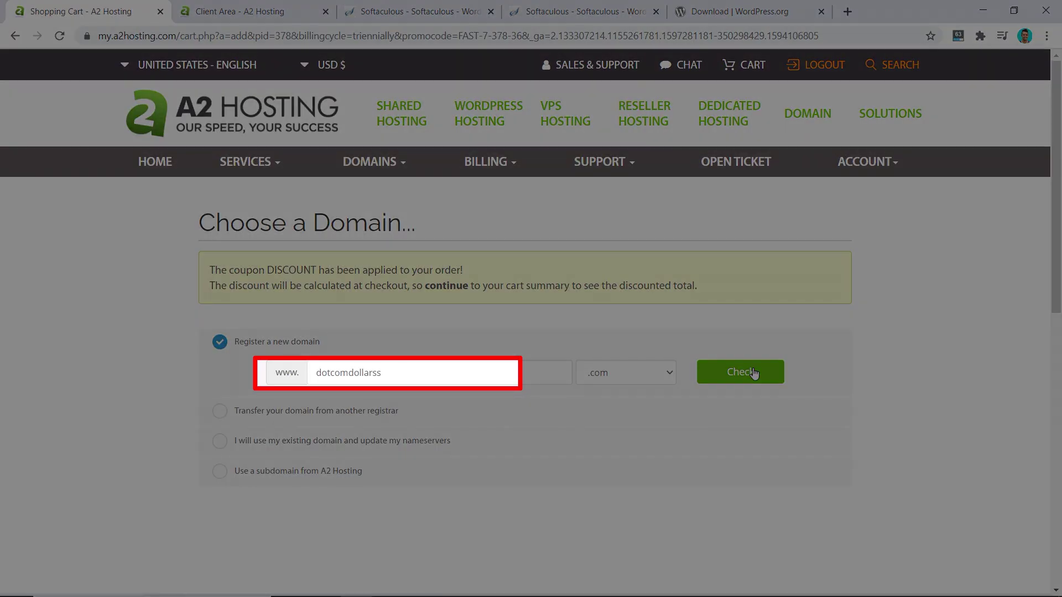
left_click(753, 374)
scroll(753, 374, "down", 7)
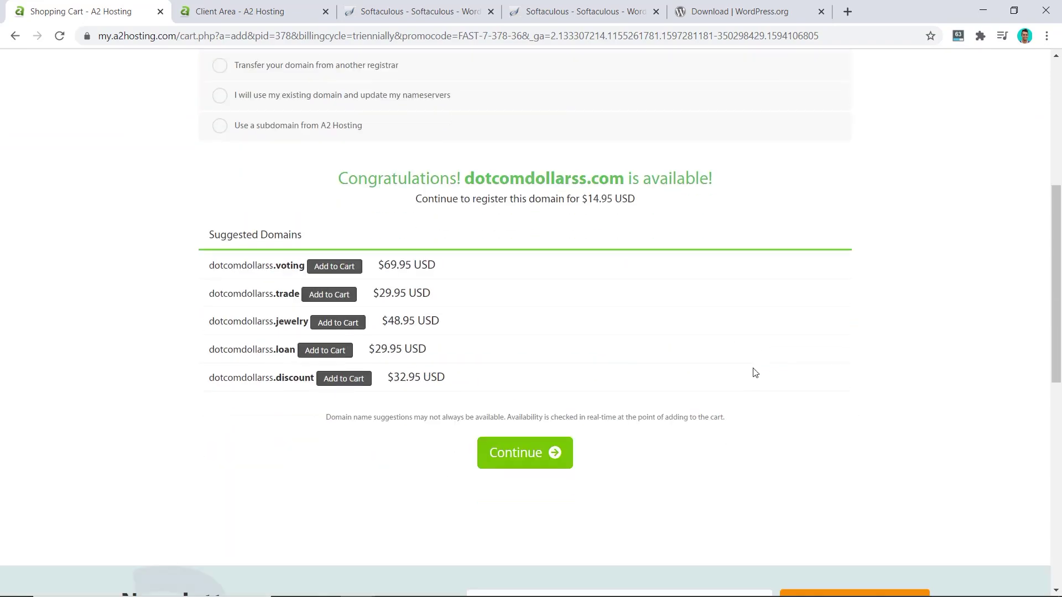
left_click(545, 386)
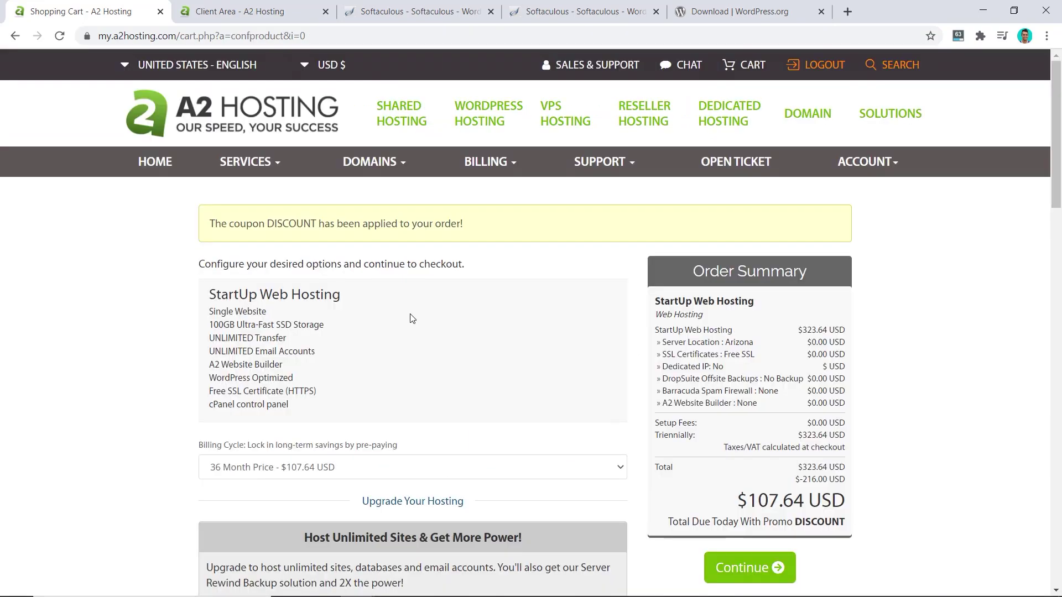
Proceed through plan options to checkout, then close the Shopping Cart to reach Client Area
scroll(410, 316, "down", 15)
scroll(410, 318, "up", 1)
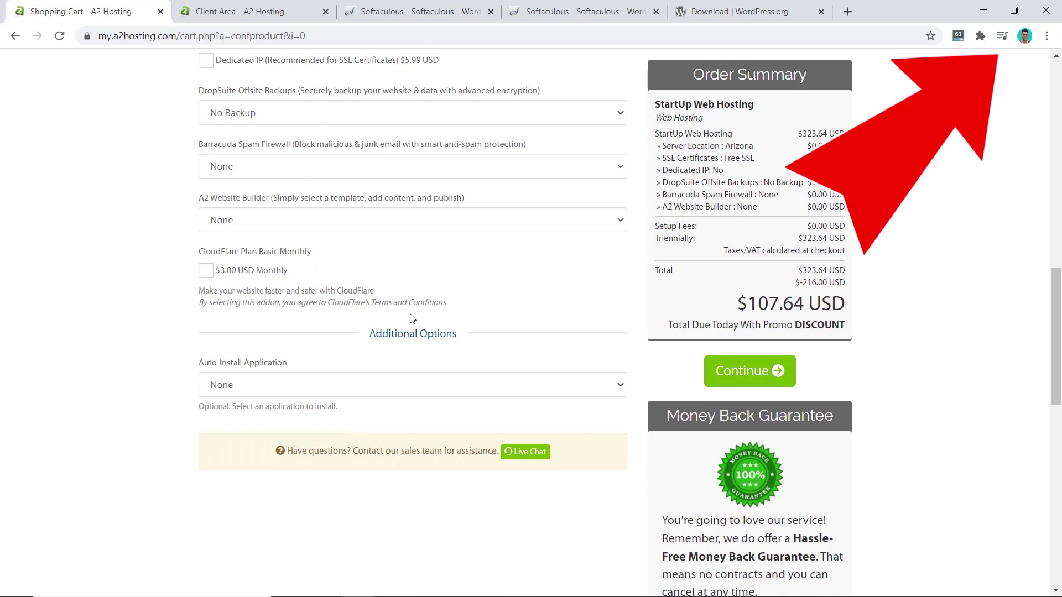
left_click(753, 371)
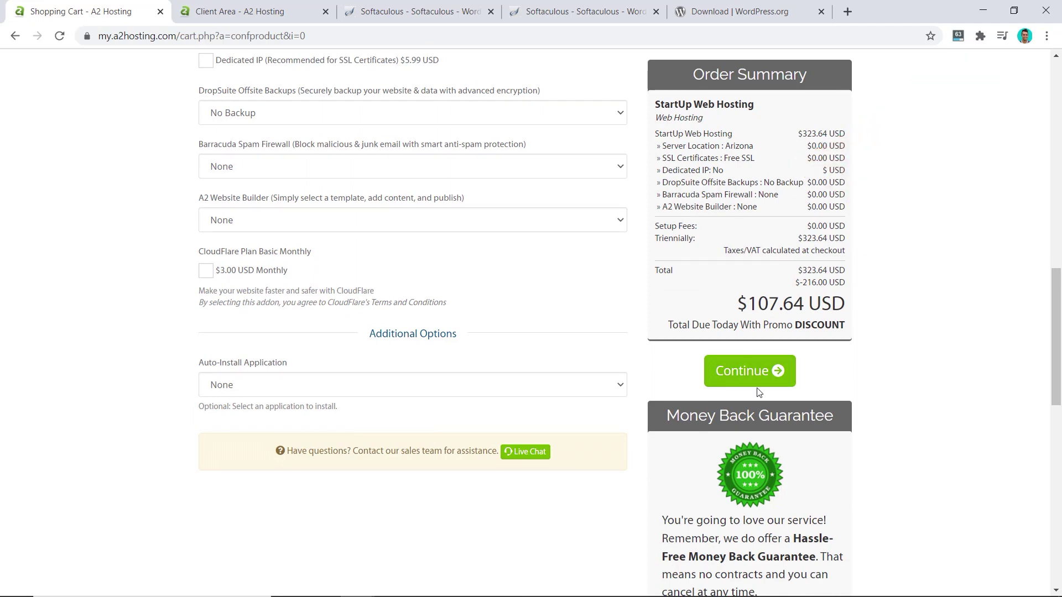
scroll(682, 331, "down", 7)
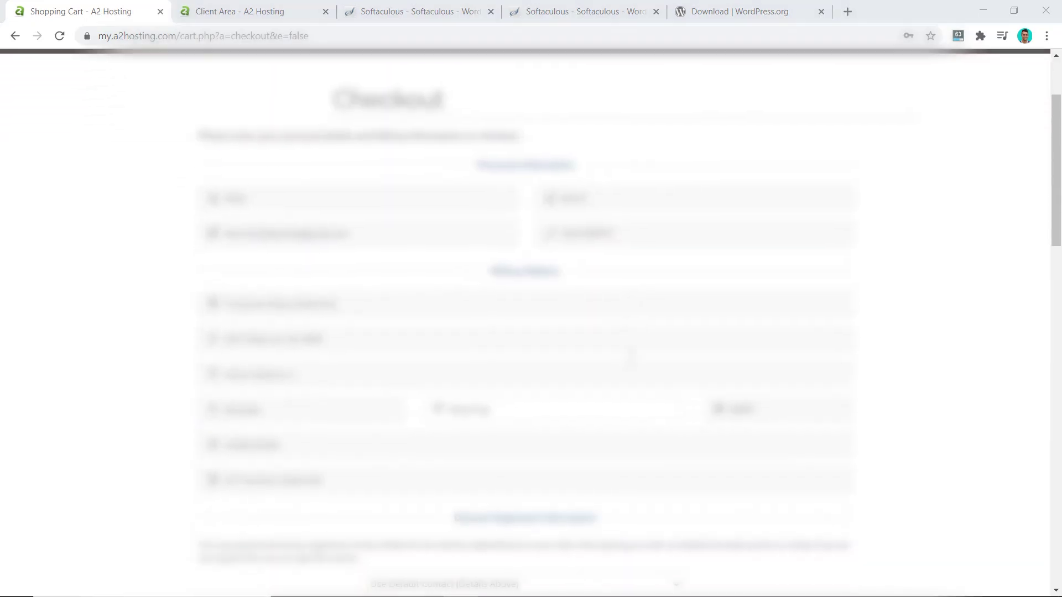
scroll(540, 420, "down", 6)
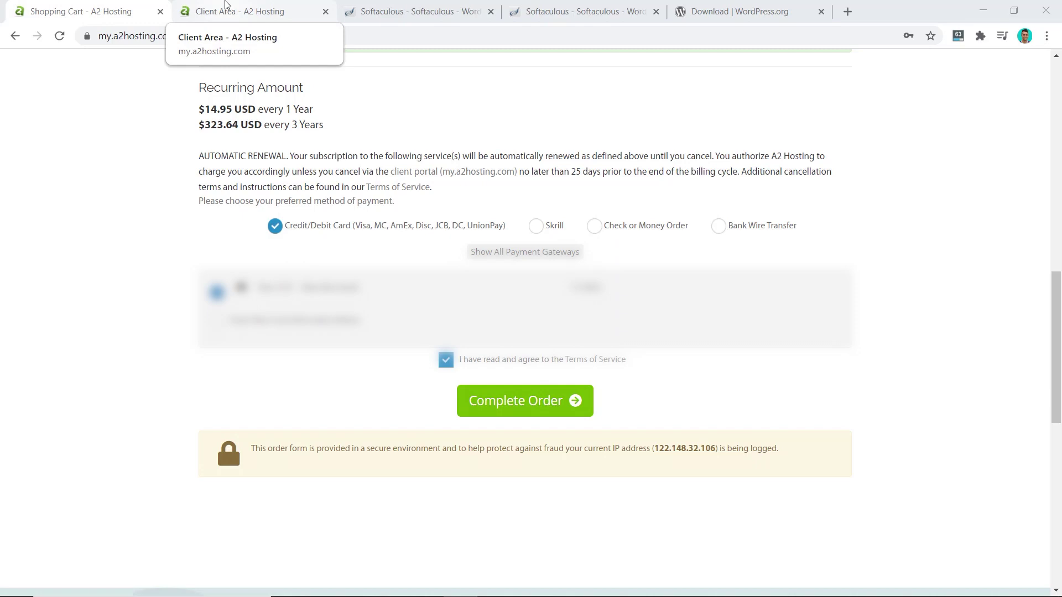
key("ctrl+w")
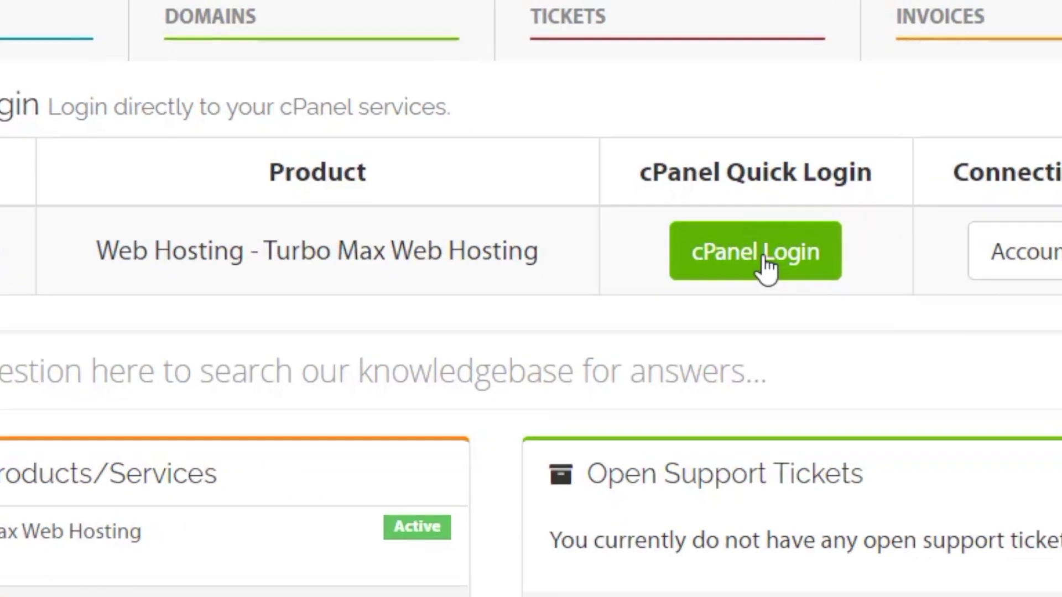
Log into cPanel for dotcomdollar.xyz and open WordPress - A2 Optimized, comparing it with WordPress 5.5
left_click(734, 435)
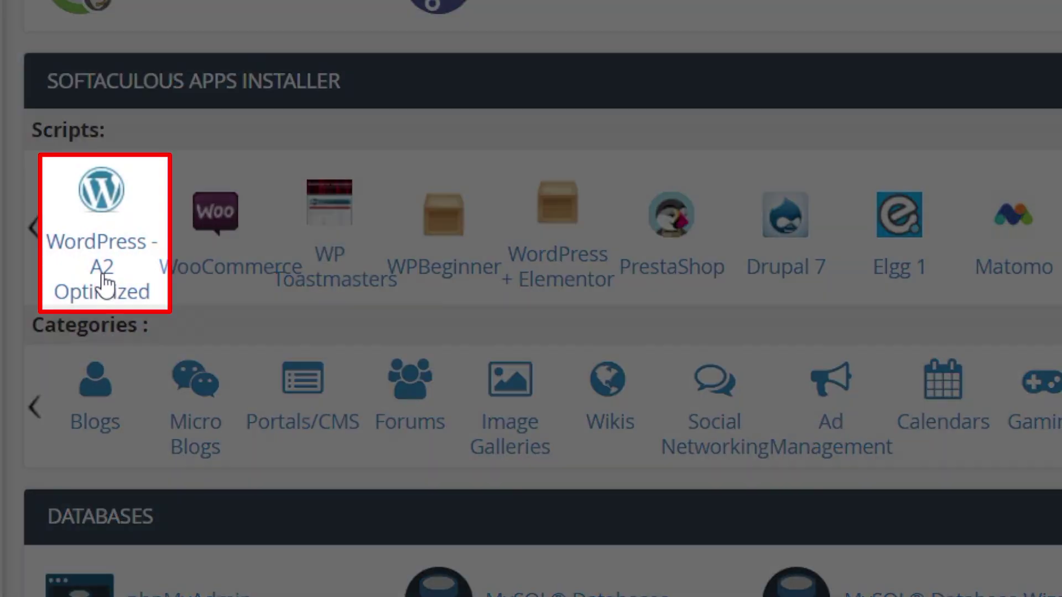
left_click(106, 284)
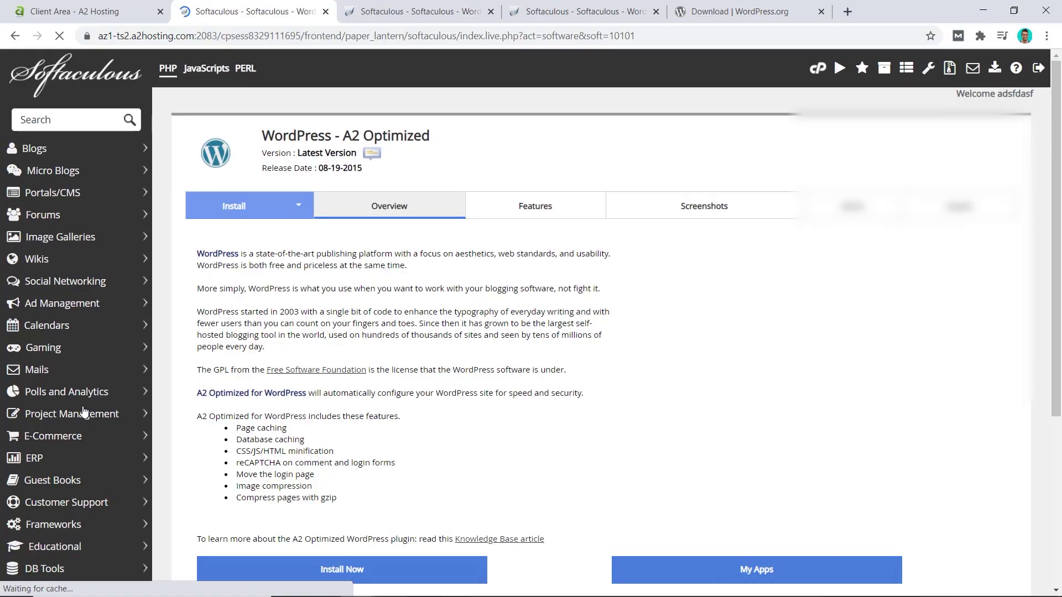
left_click(536, 13)
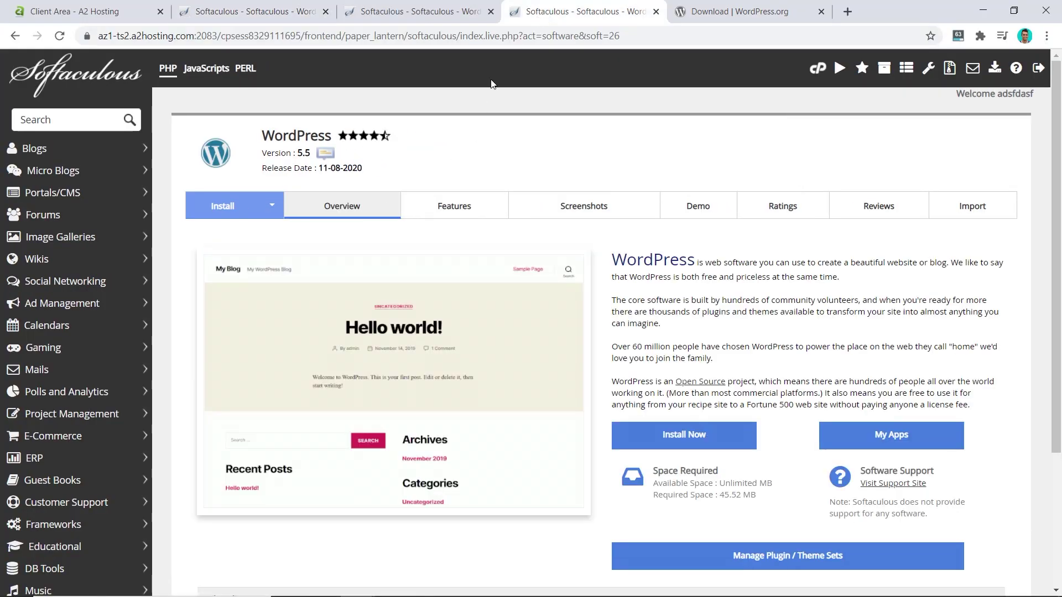
left_click(232, 12)
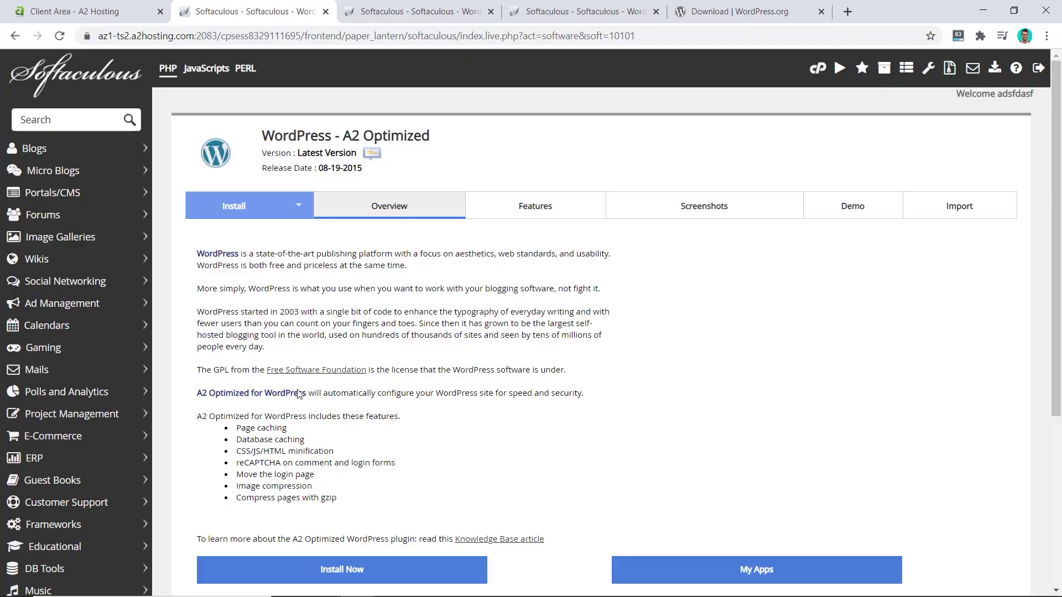
Set site name 'Dotcomdollar' and description 'My WordPress Blog - Dotcomdollar' in the install form
left_click(248, 205)
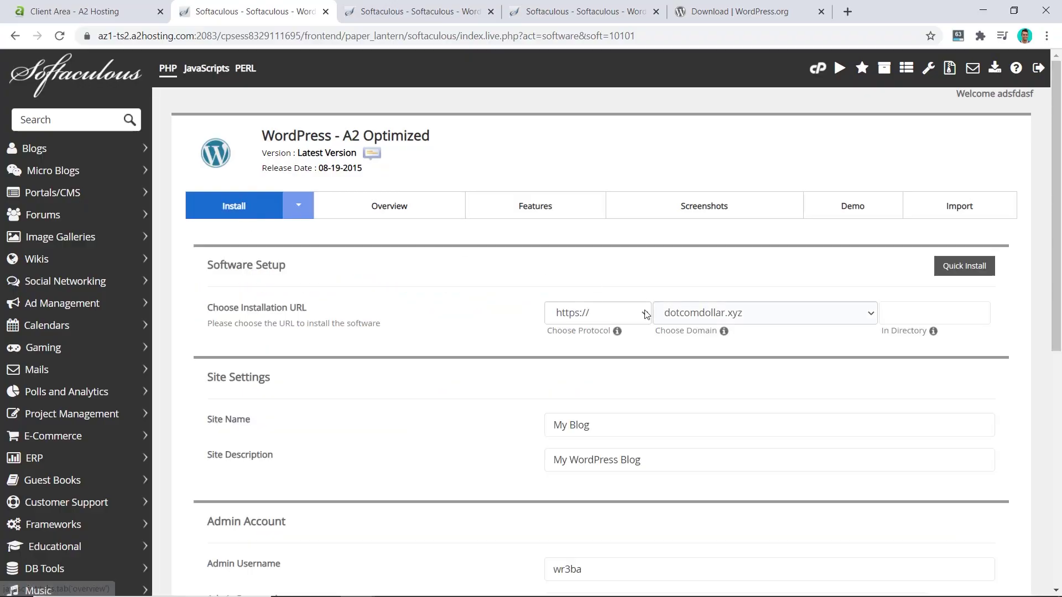
triple_click(551, 425)
type("Dotcomdollar")
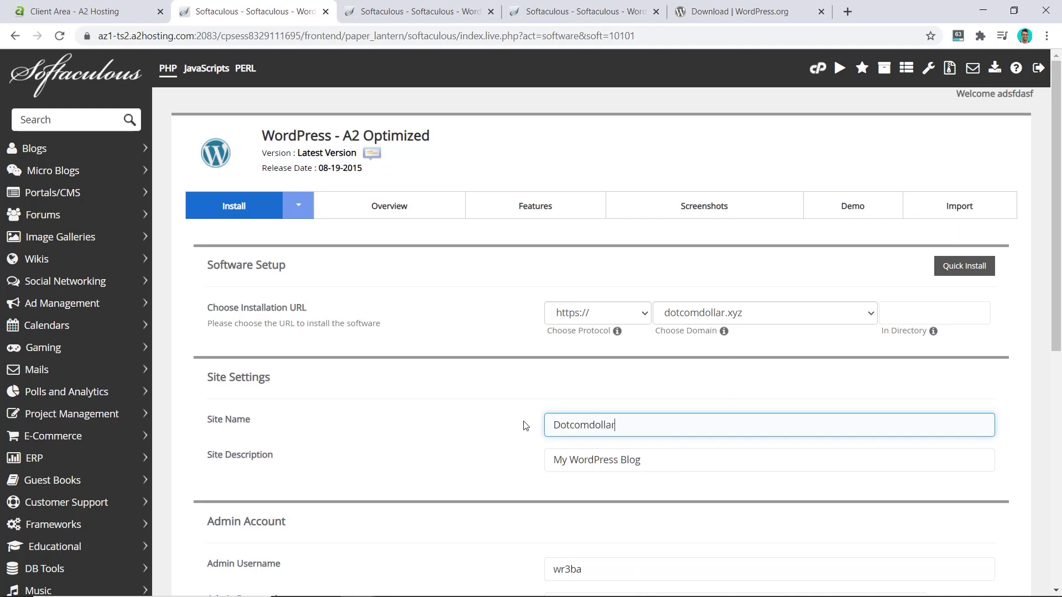
key("Tab")
key("End")
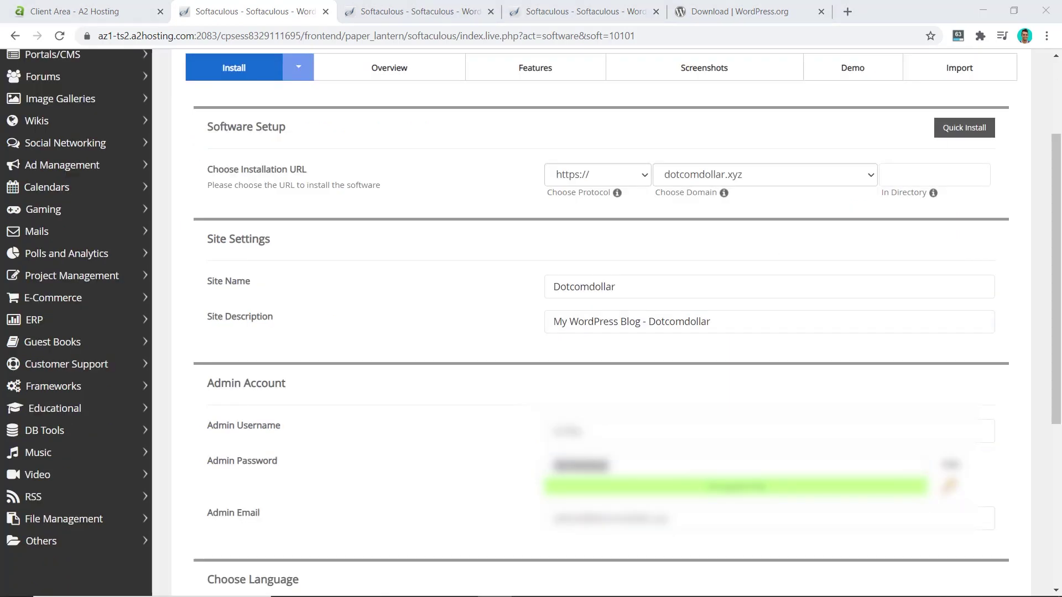
key("Tab")
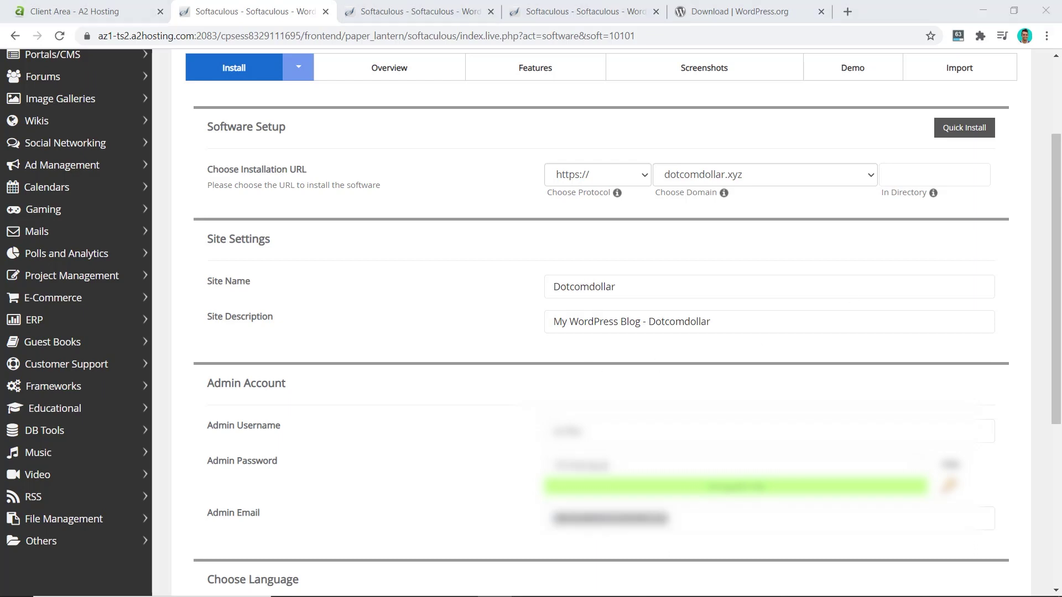
Run the installation and open the new dotcomdollar.xyz site in a new tab
scroll(555, 294, "down", 5)
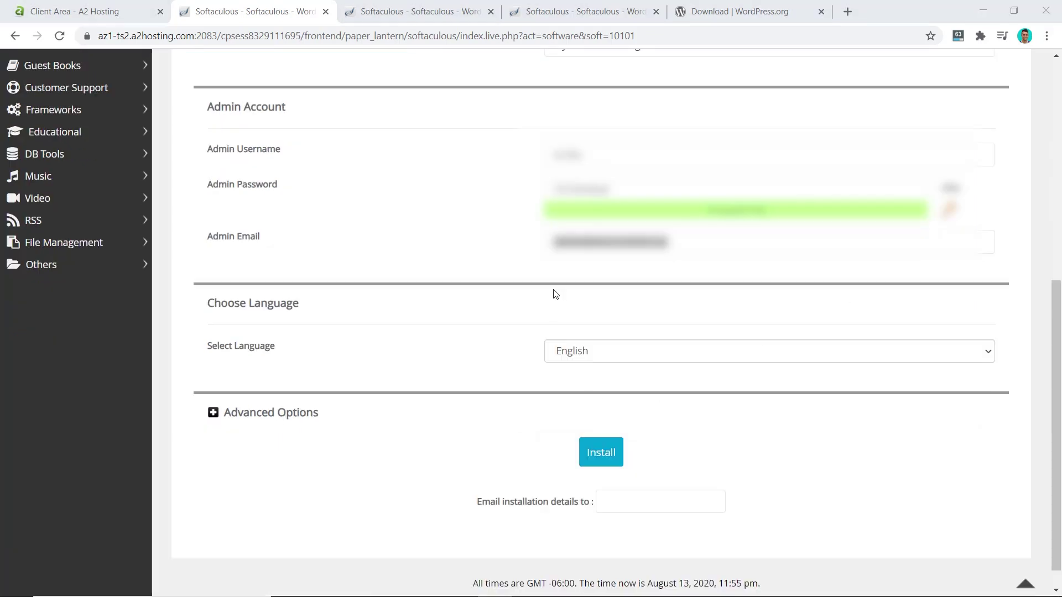
left_click(602, 457)
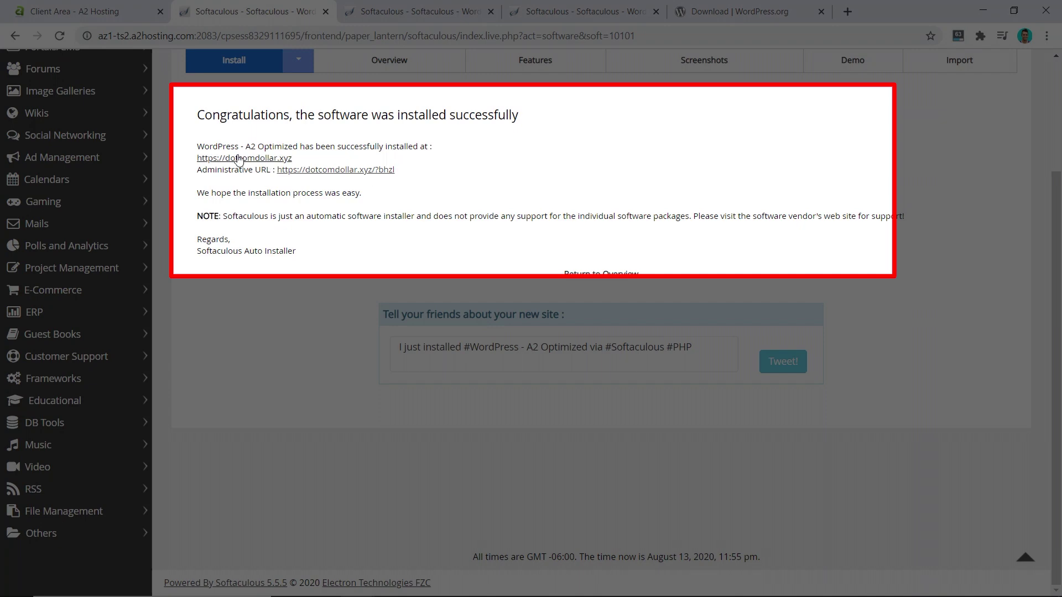
middle_click(238, 161)
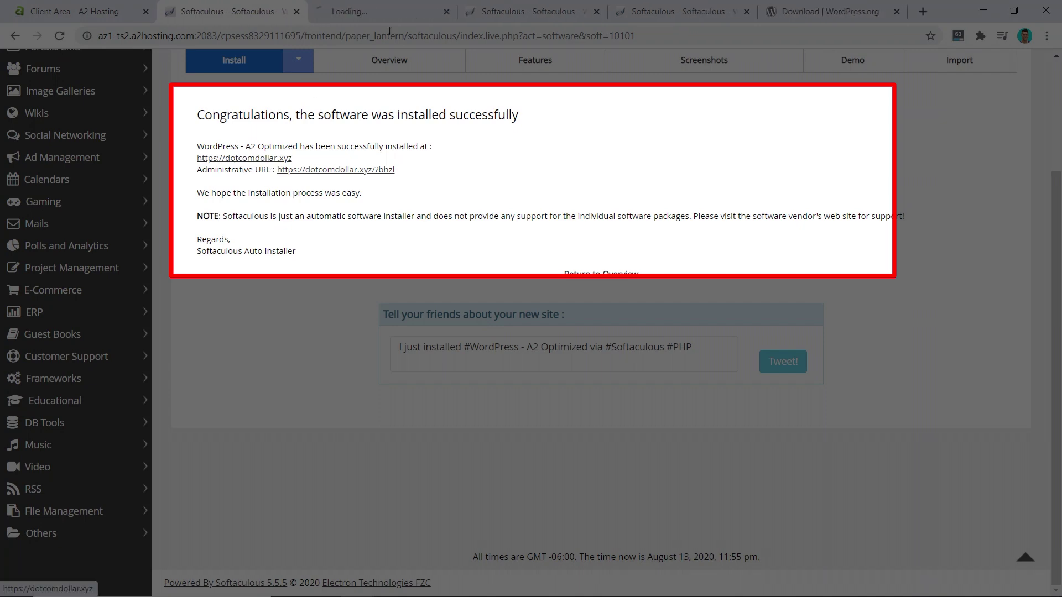
left_click(356, 6)
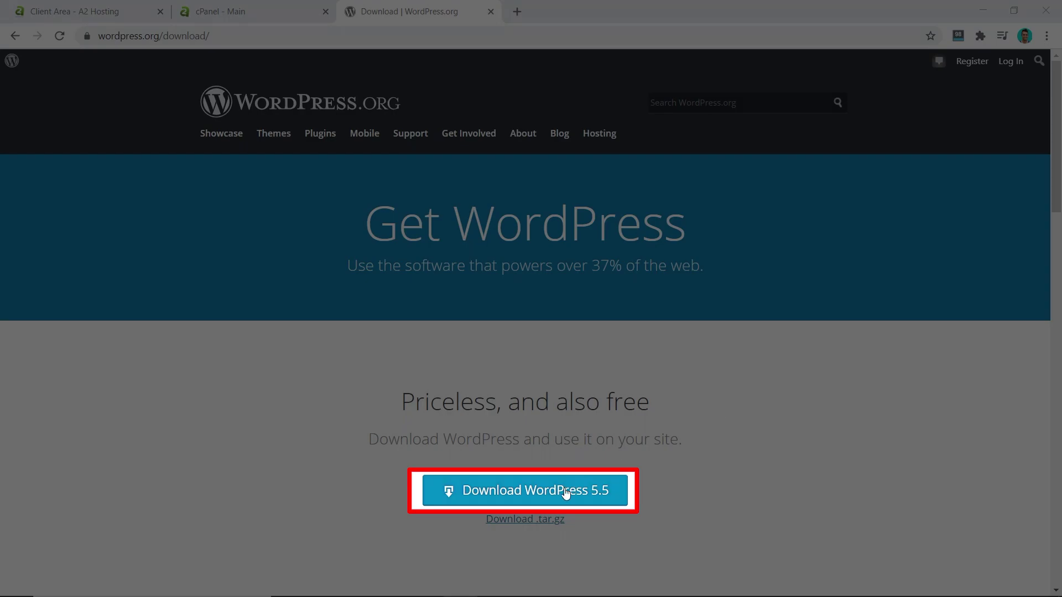
Download wordpress-5.5.zip, then log back into cPanel for dotcomdollar.xyz from Client Area
left_click(565, 494)
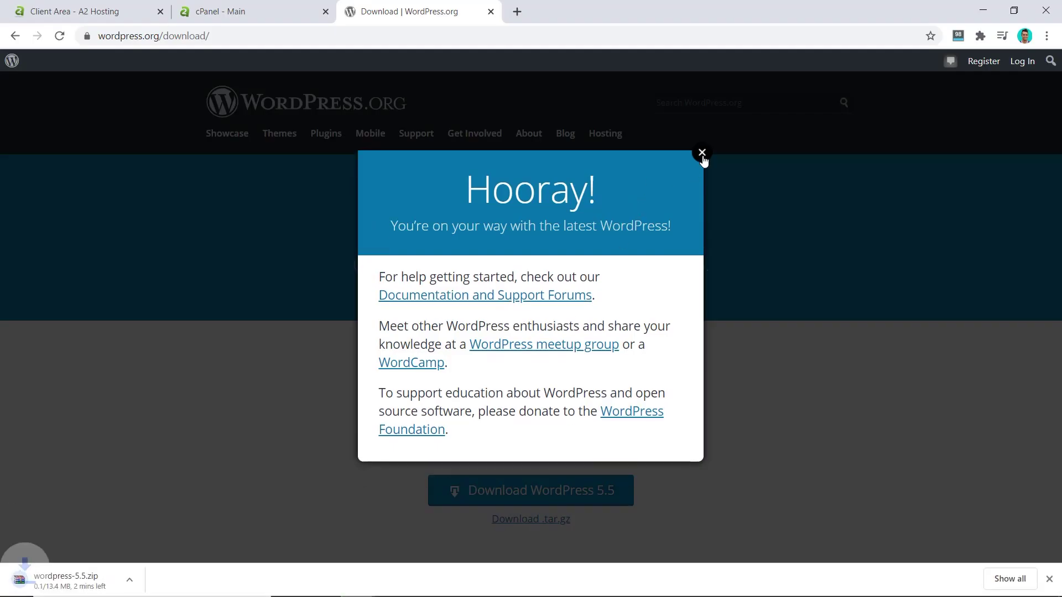
left_click(702, 169)
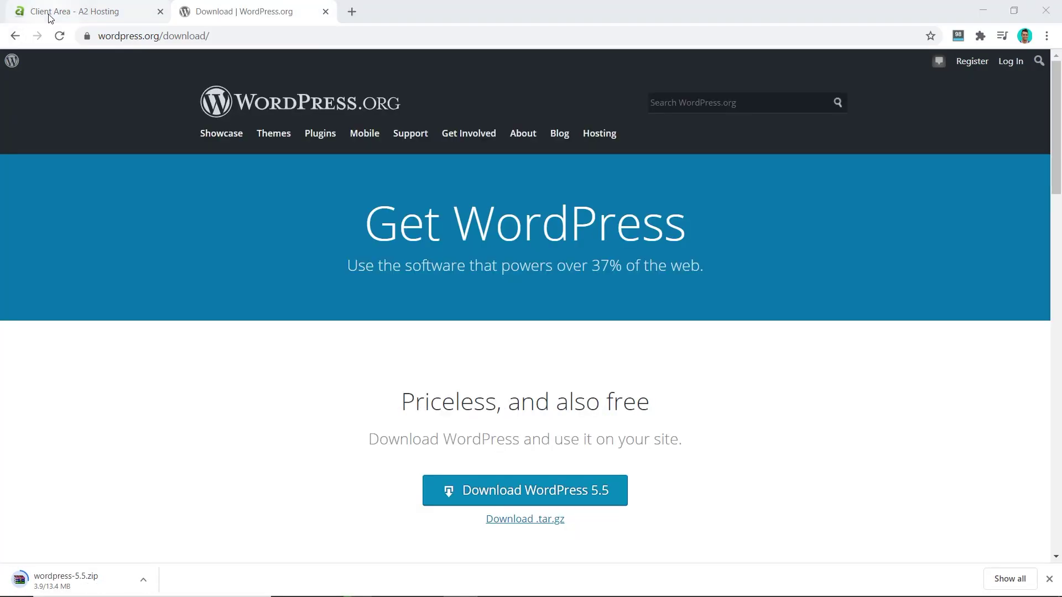
left_click(50, 18)
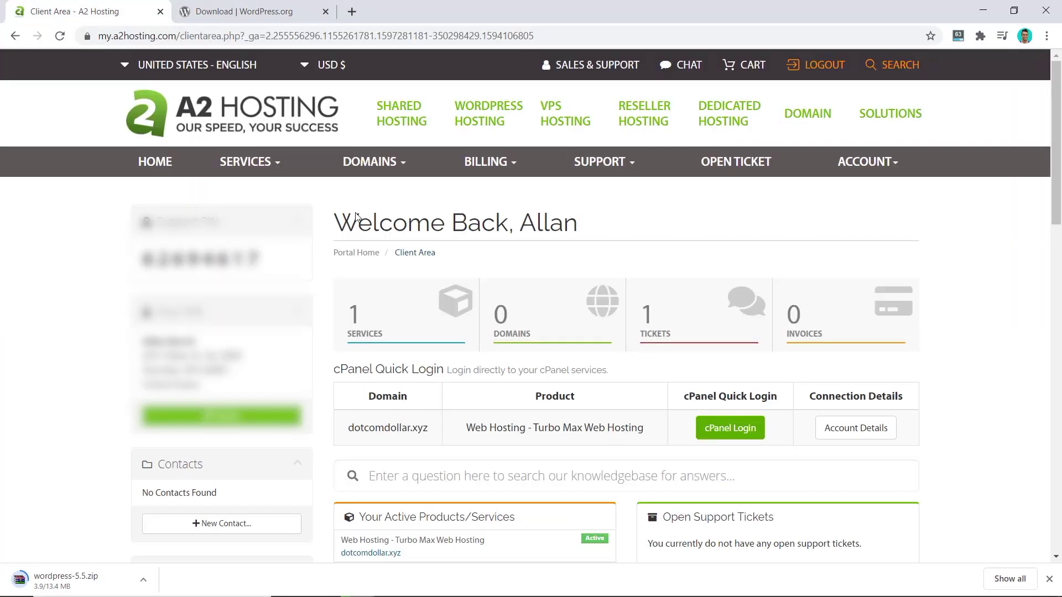
left_click(729, 431)
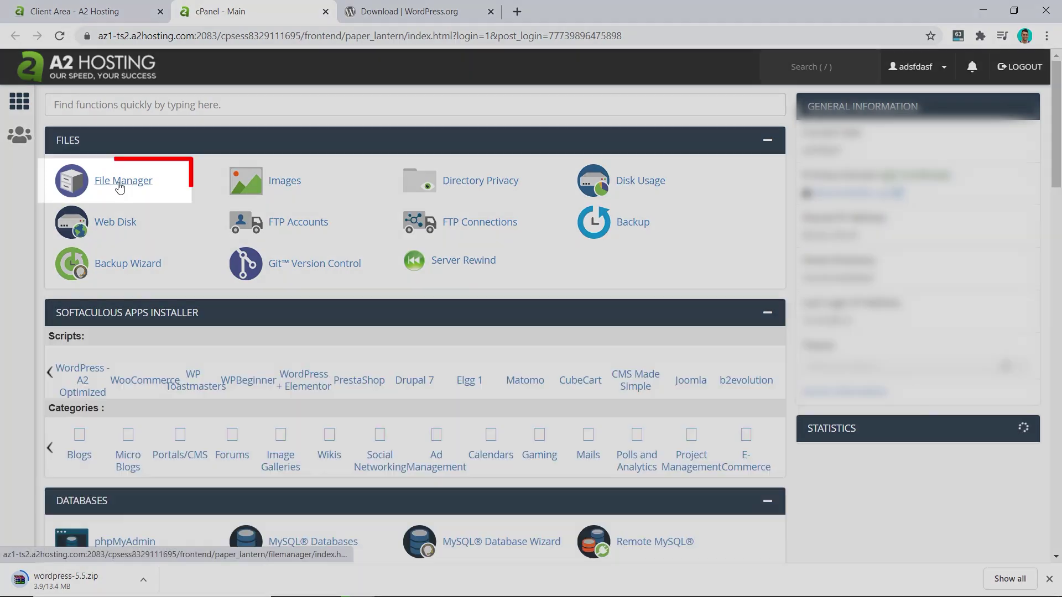
Upload wordpress-5.5.zip into public_html through File Manager
left_click(120, 186)
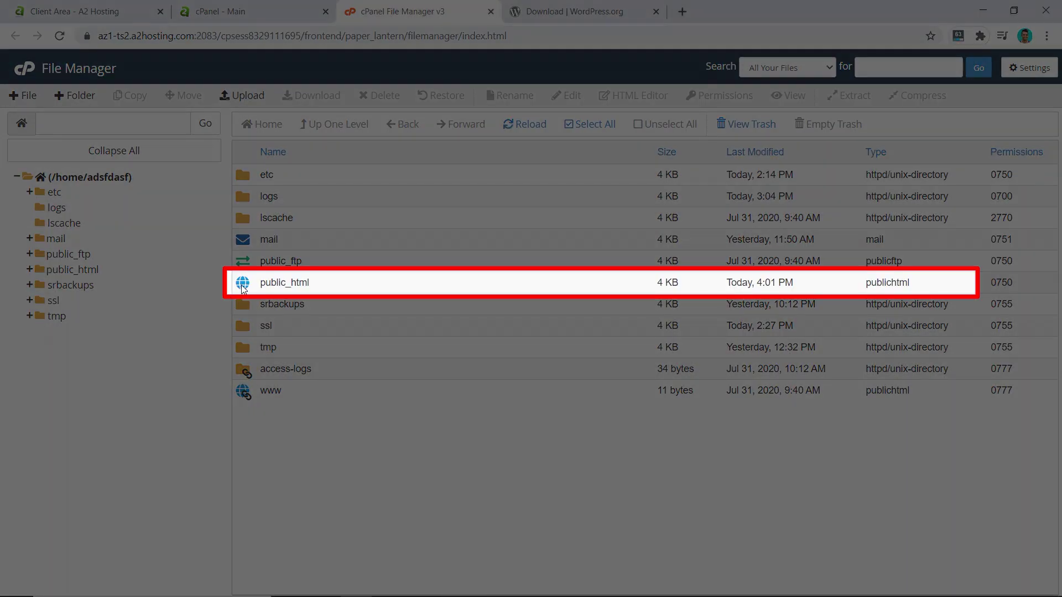
double_click(243, 287)
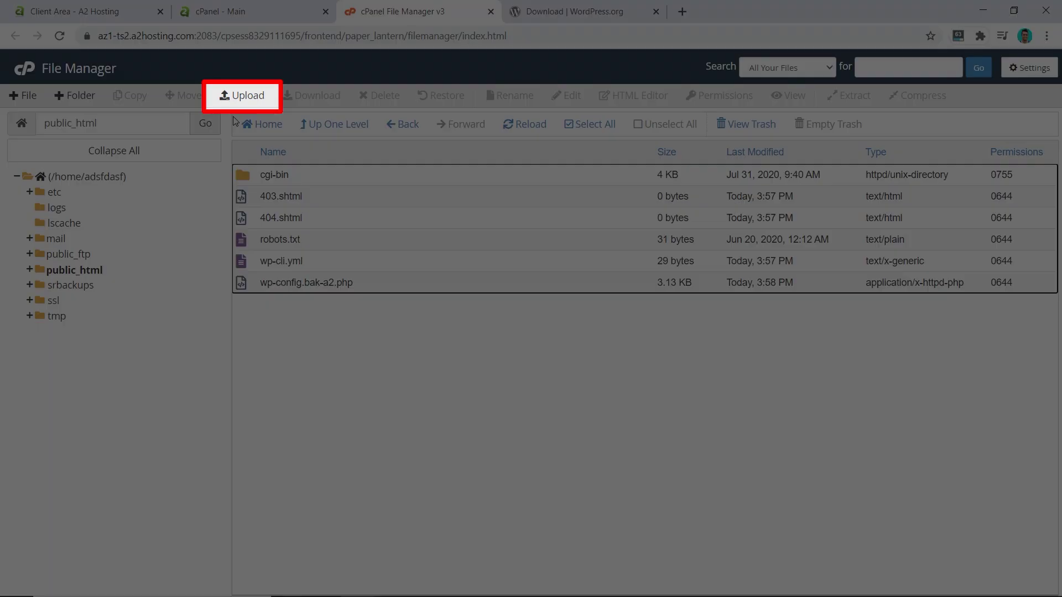
left_click(242, 98)
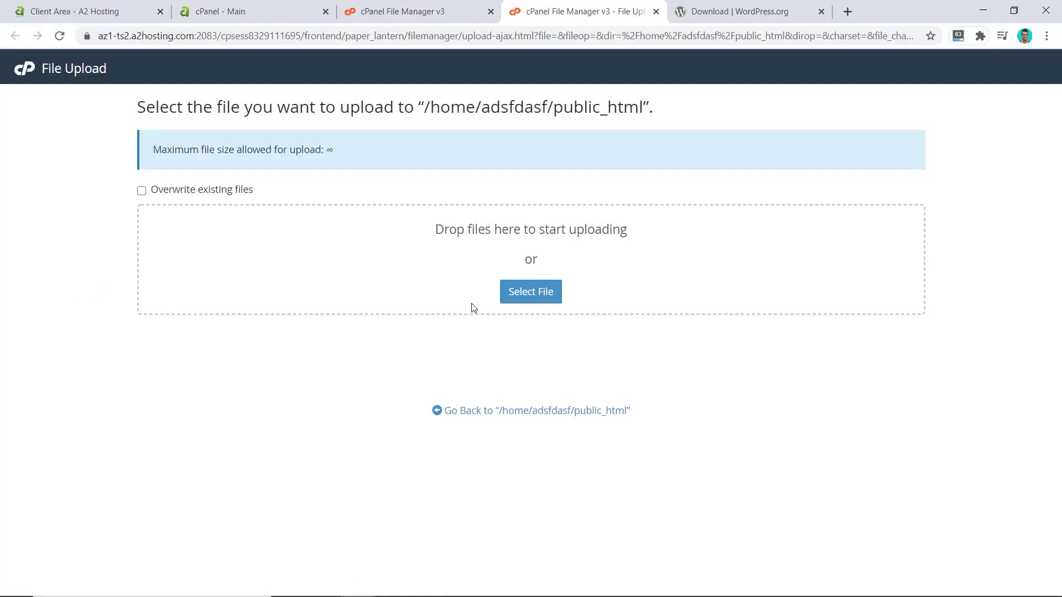
left_click(531, 291)
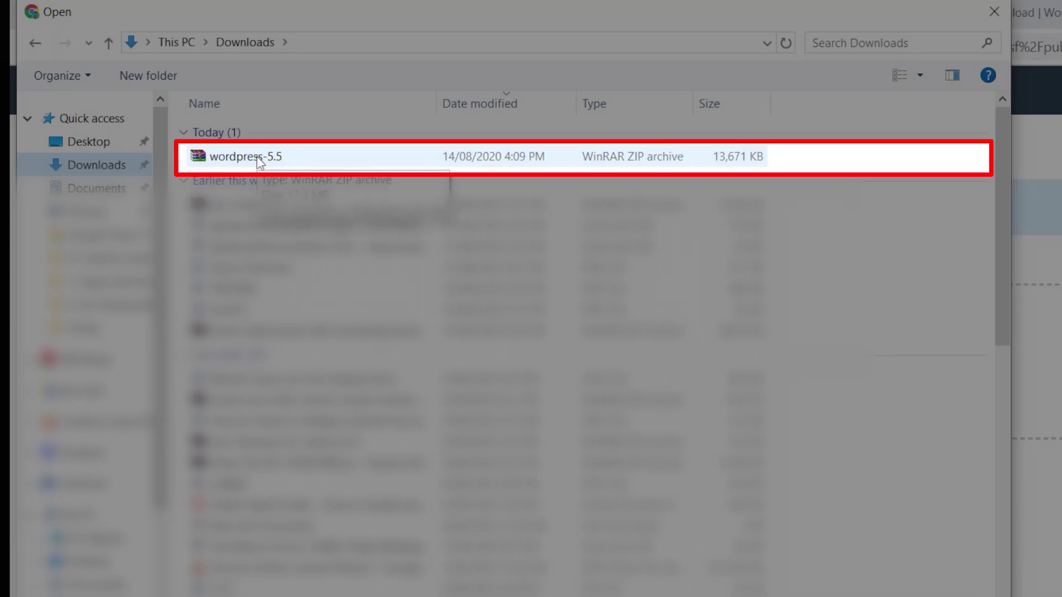
double_click(257, 156)
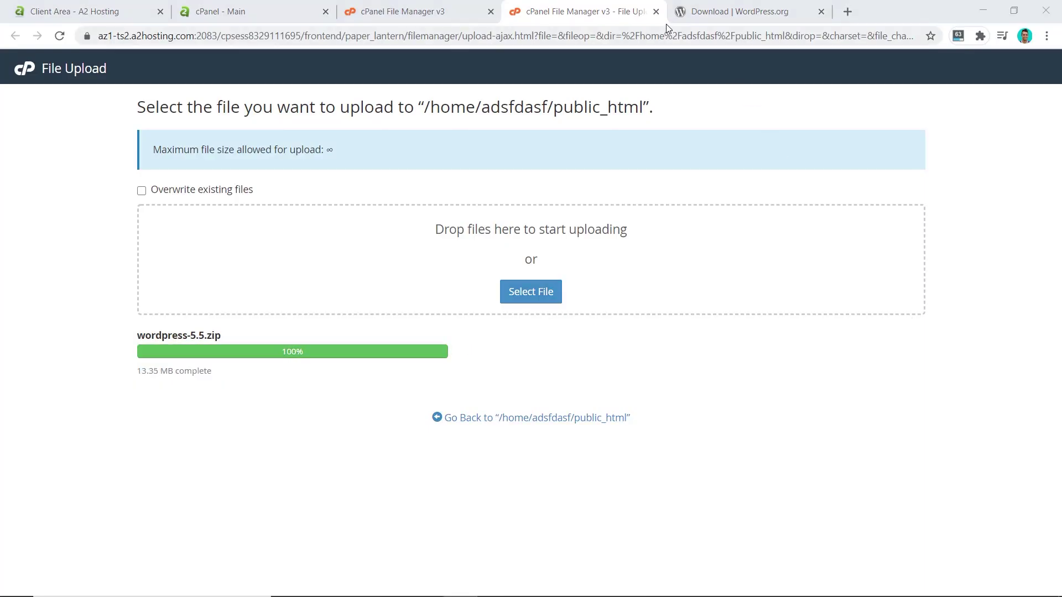
left_click(656, 13)
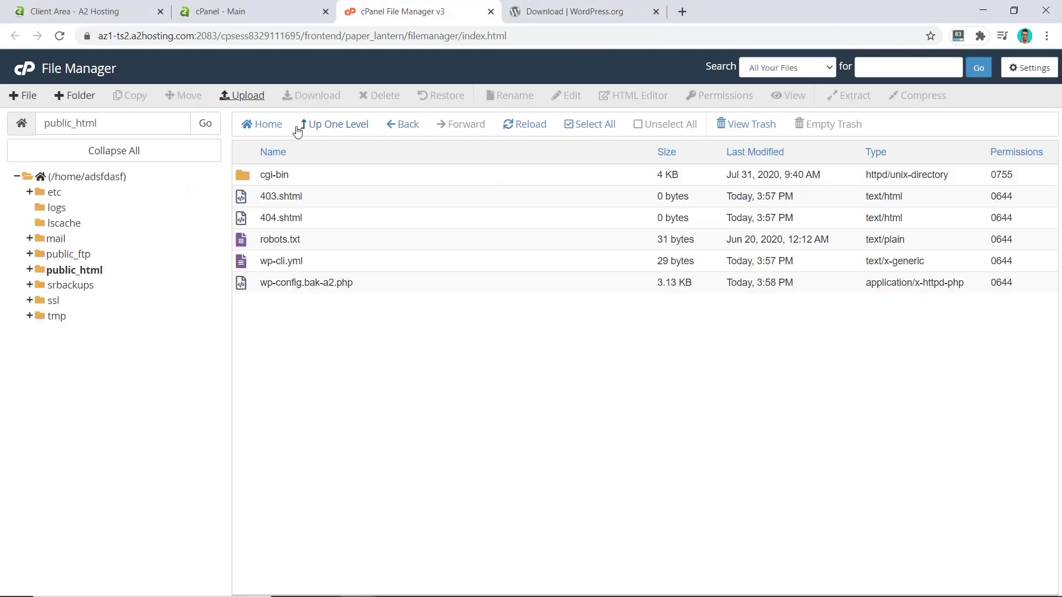
Extract wordpress-5.5.zip into /public_html
left_click(59, 36)
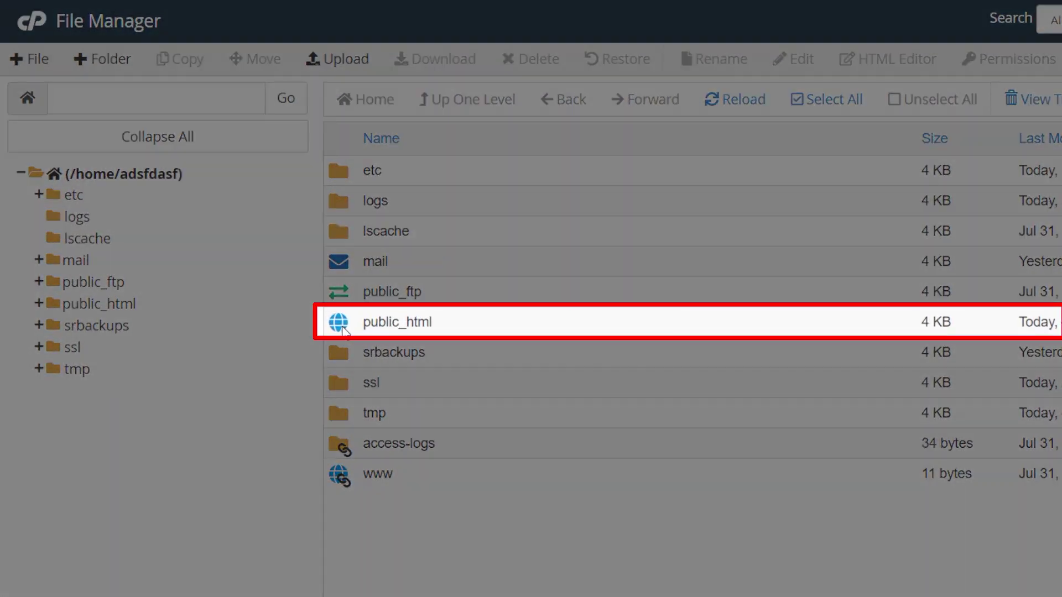
double_click(342, 327)
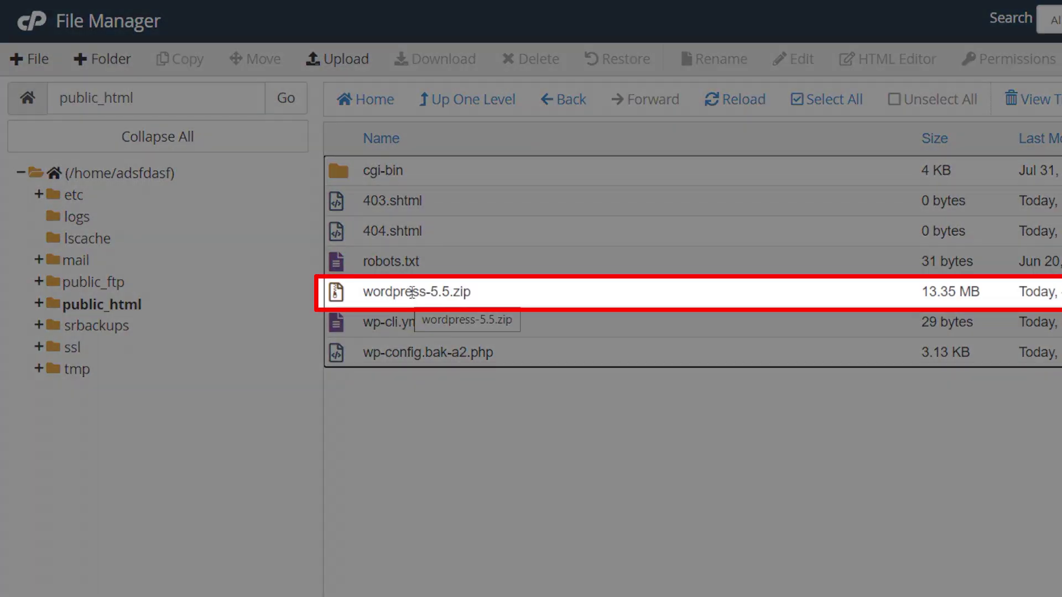
left_click(412, 292)
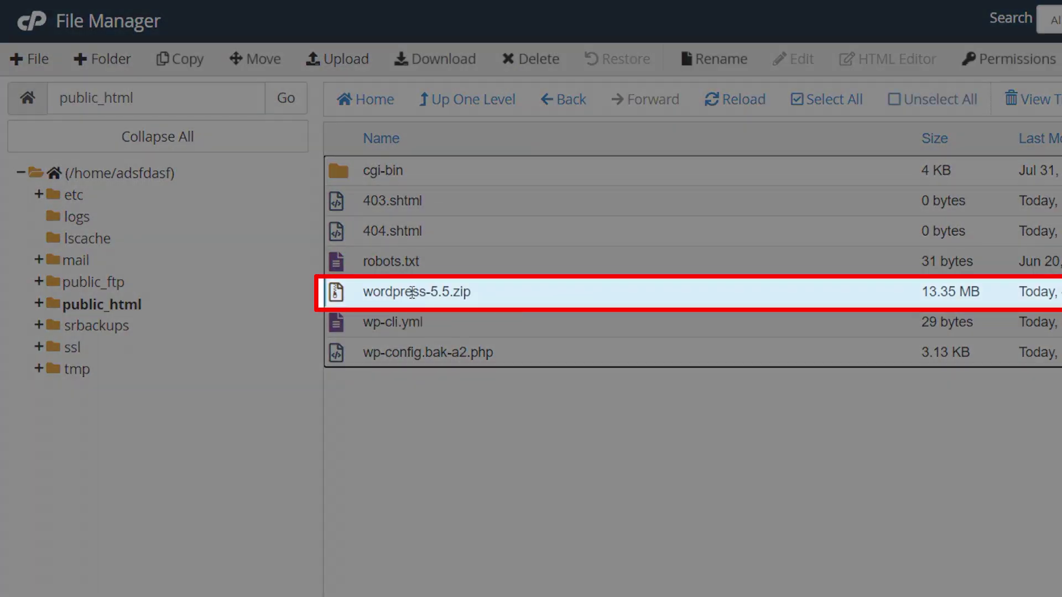
right_click(412, 292)
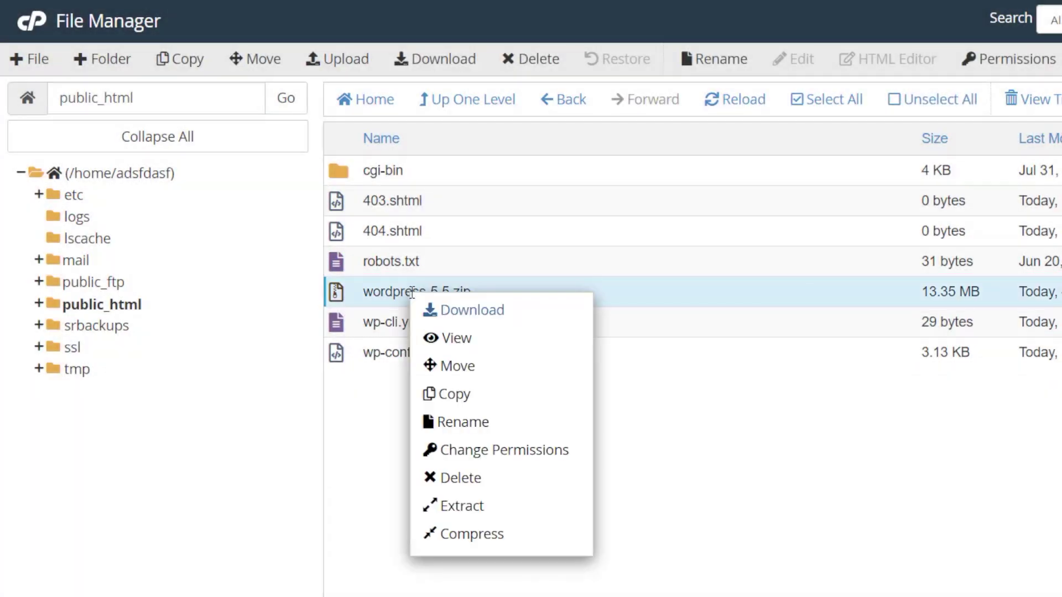
left_click(437, 506)
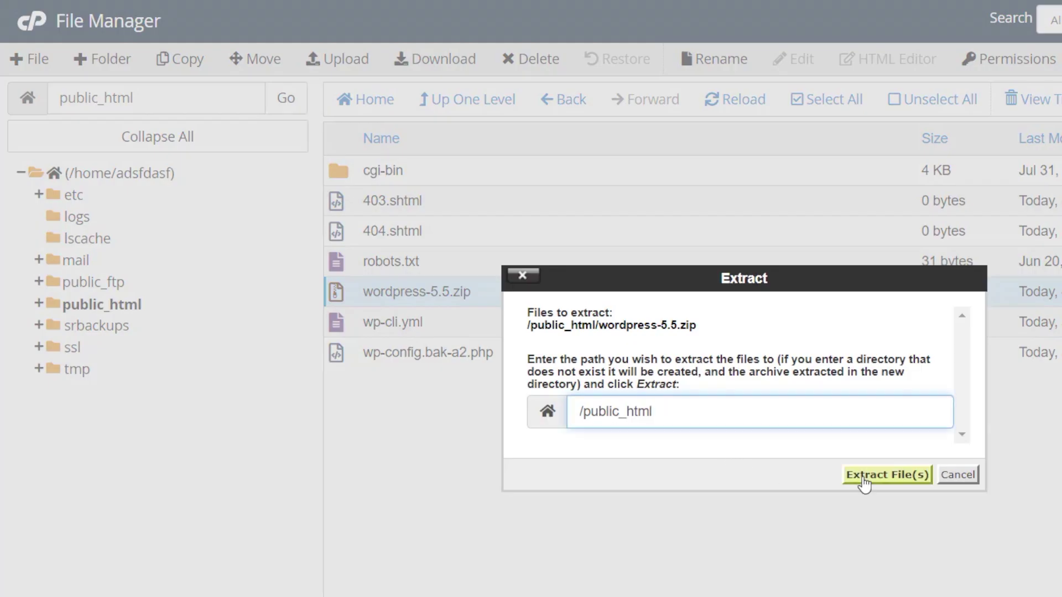
left_click(863, 480)
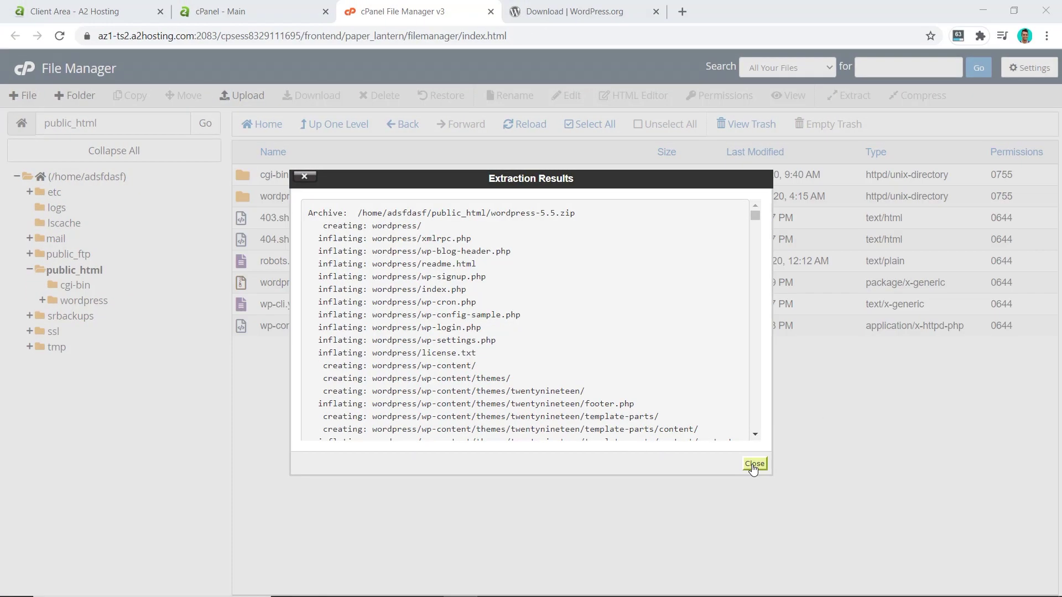
left_click(754, 465)
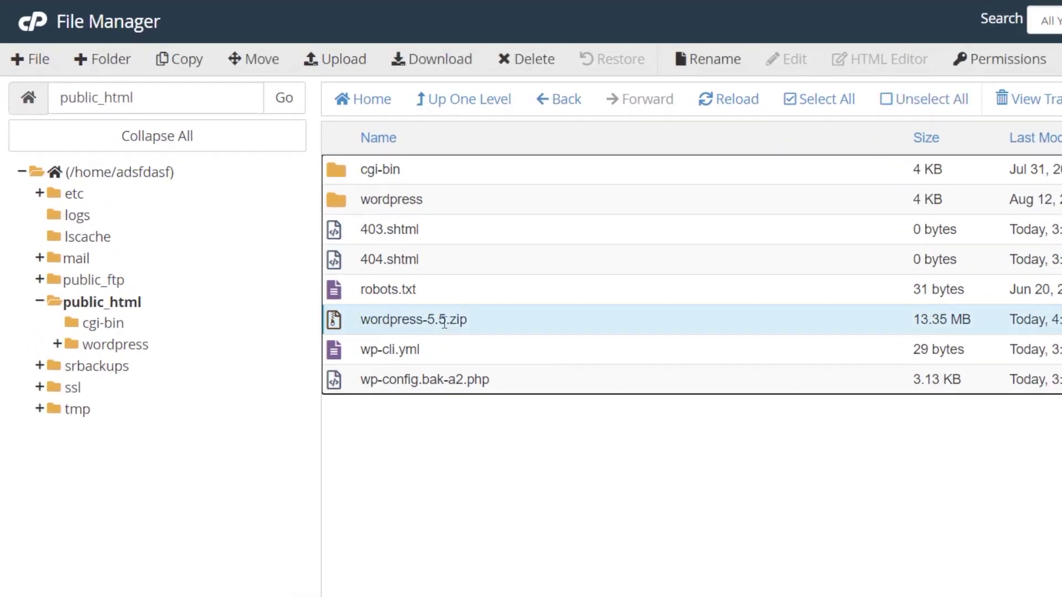
Permanently delete wordpress-5.5.zip, skipping the trash
right_click(444, 323)
left_click(506, 505)
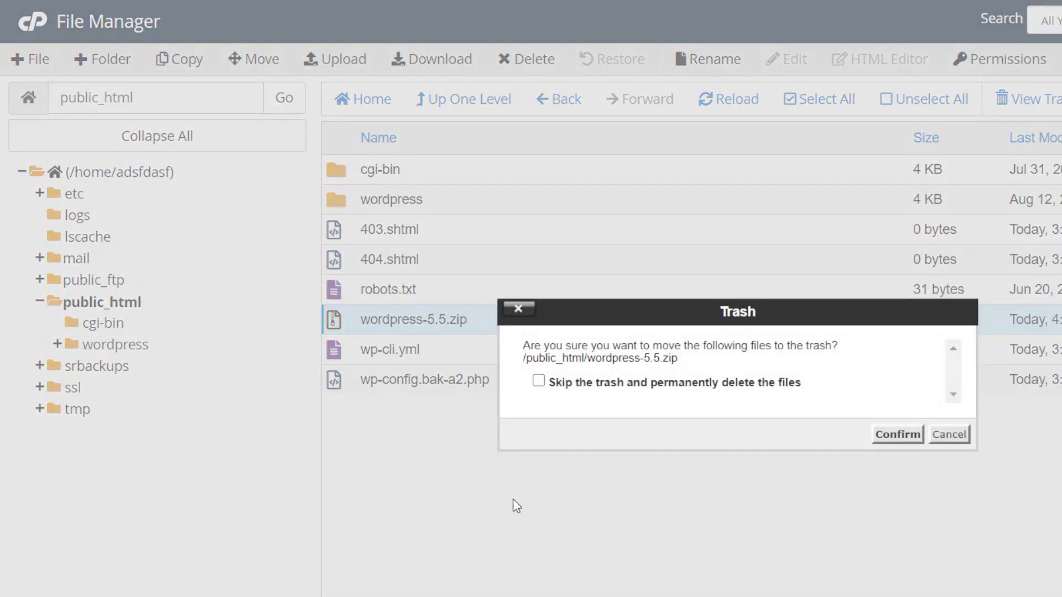
left_click(773, 382)
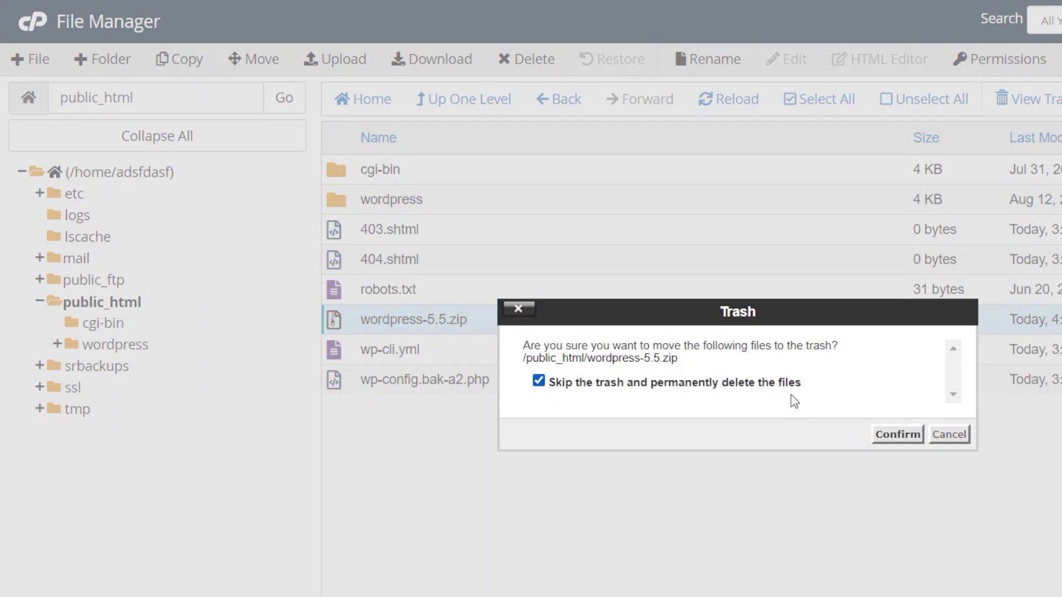
left_click(913, 437)
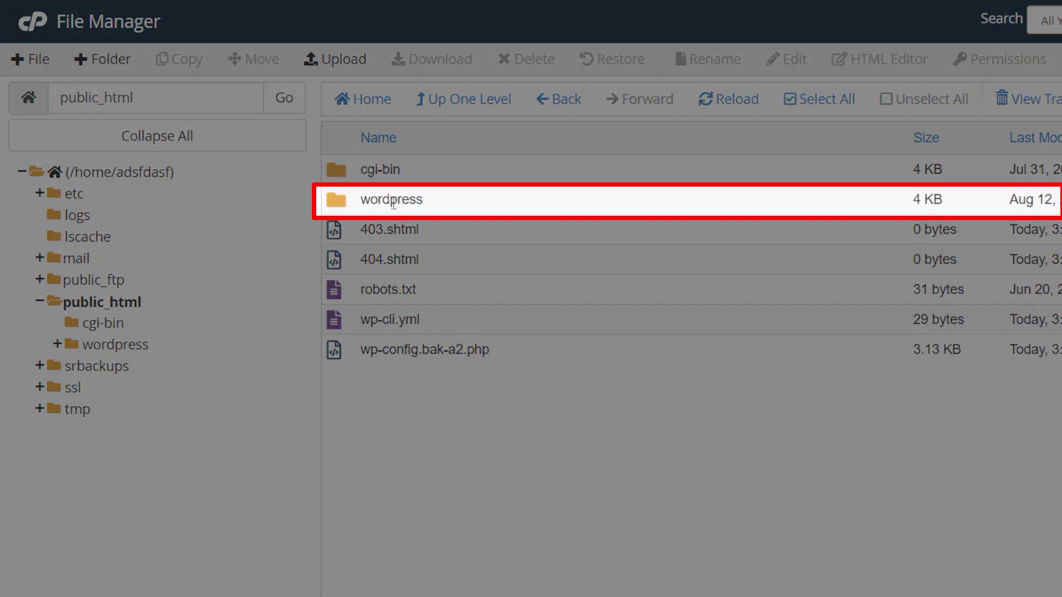
Move every file from the wordpress folder up into /public_html
double_click(393, 200)
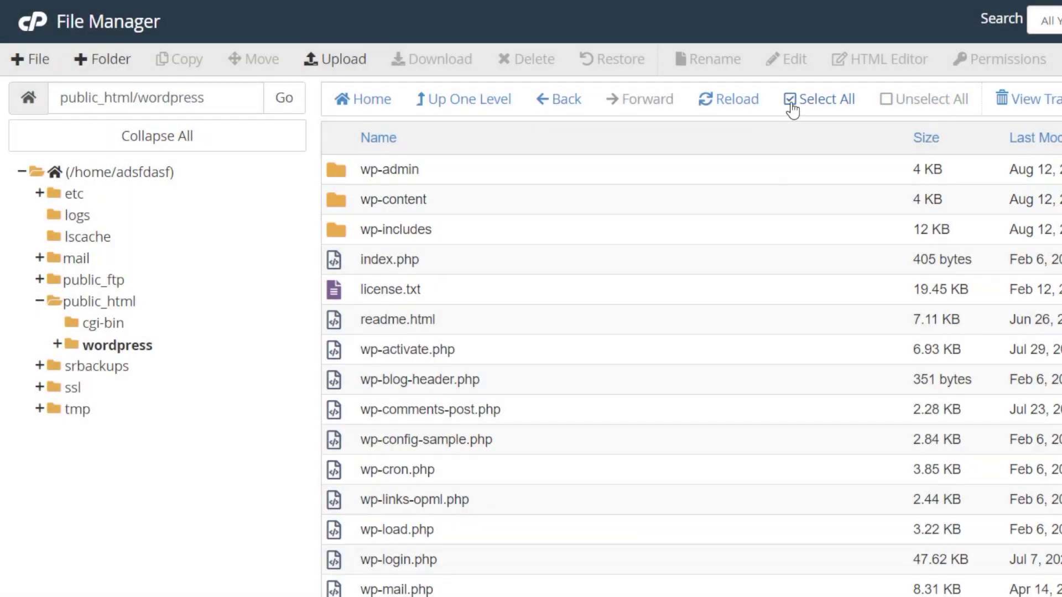
left_click(793, 109)
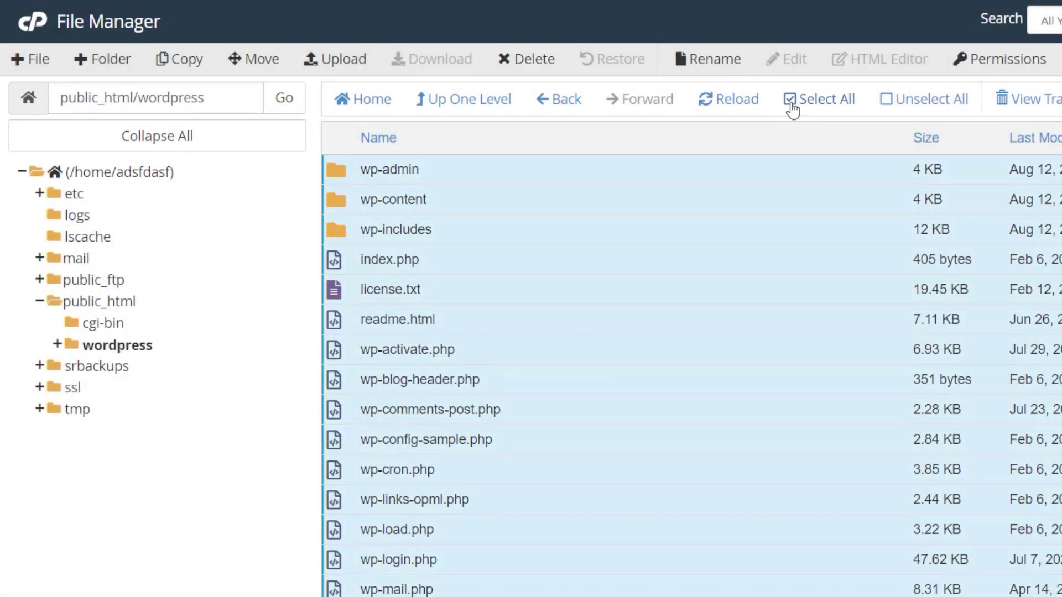
left_click(258, 61)
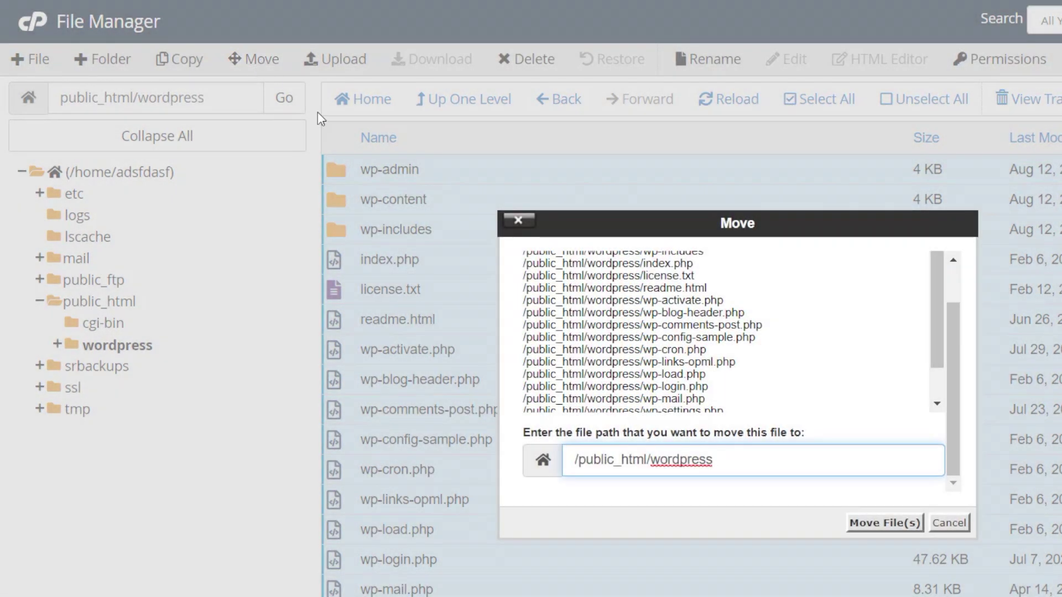
double_click(670, 461)
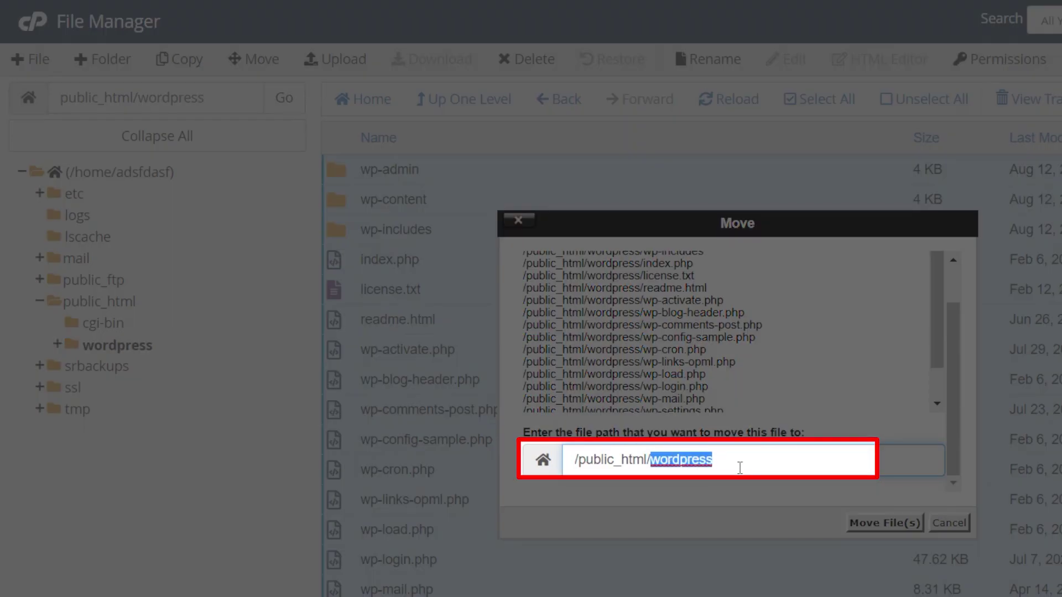
key("BackSpace")
key("BackSpace")
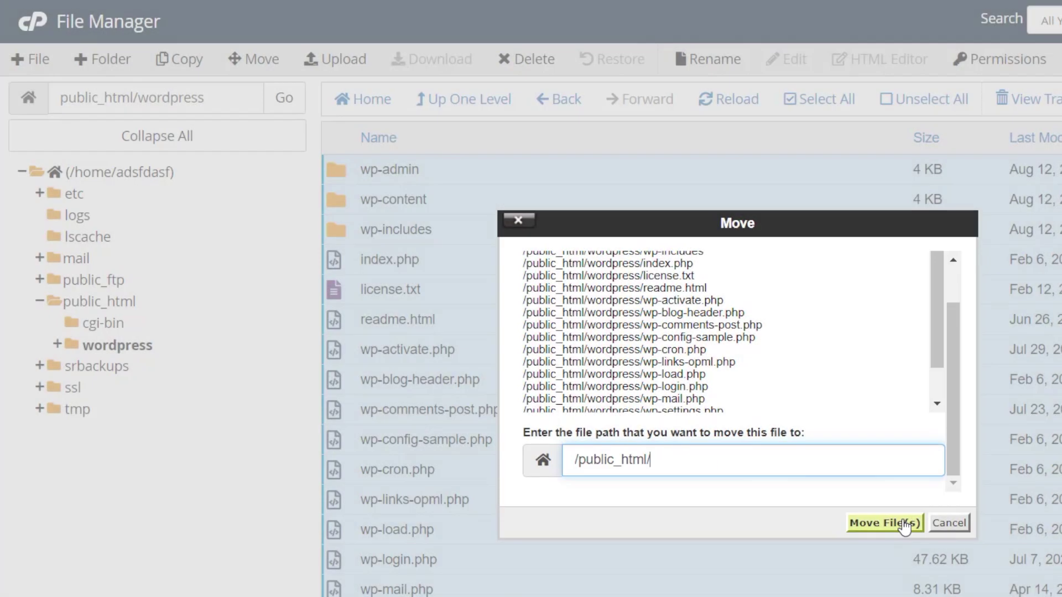
left_click(885, 523)
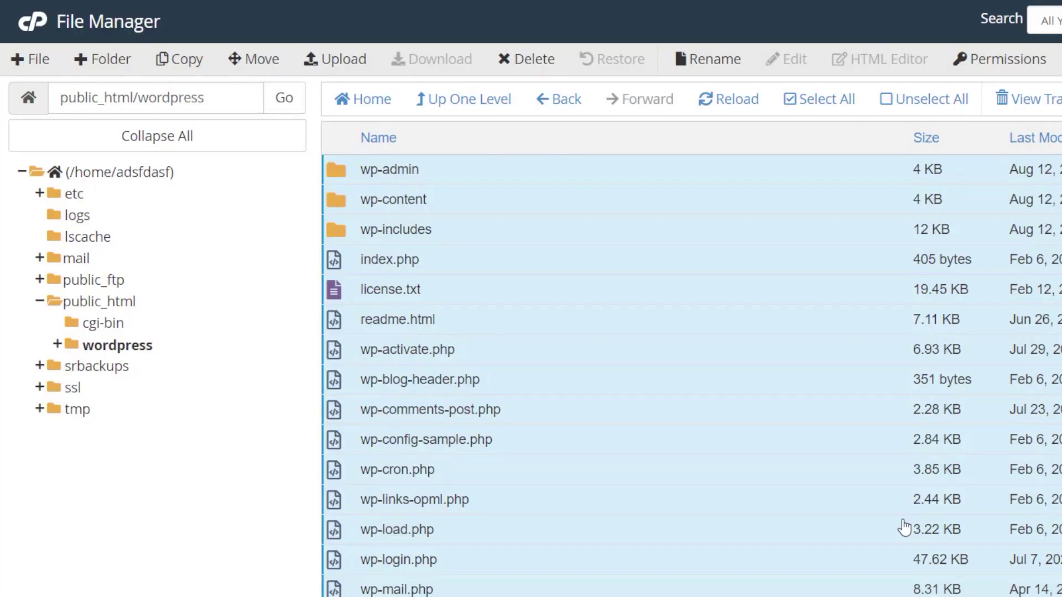
Back in public_html, delete the empty wordpress folder permanently, skipping the trash
left_click(491, 113)
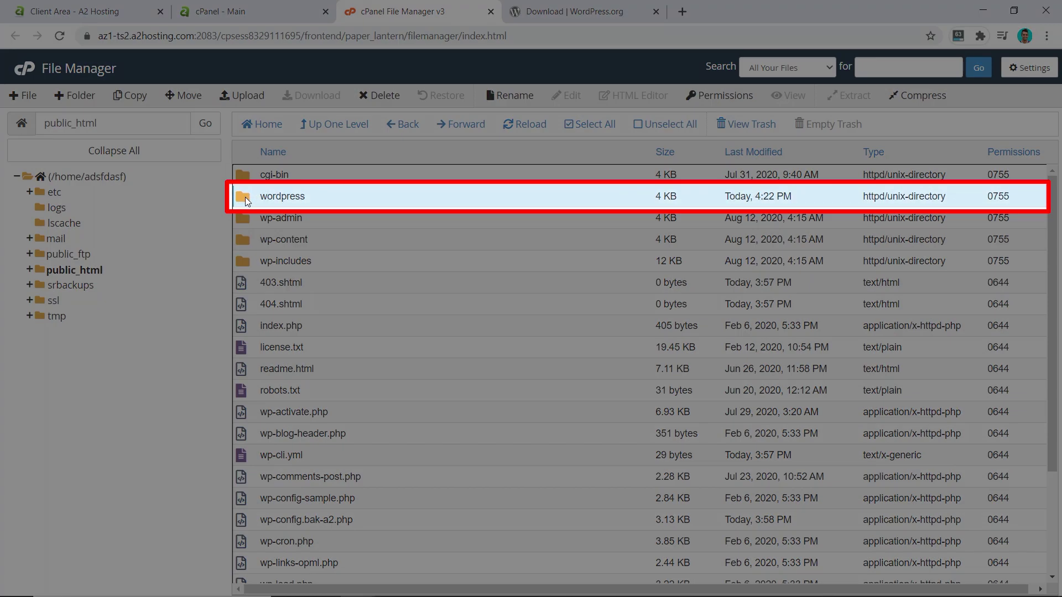
right_click(245, 197)
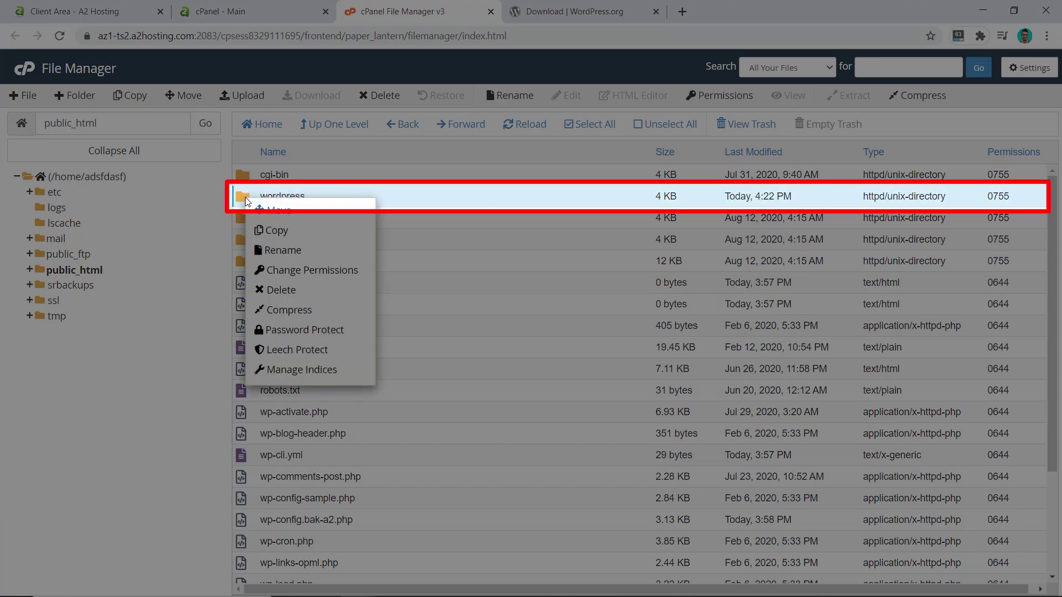
left_click(282, 290)
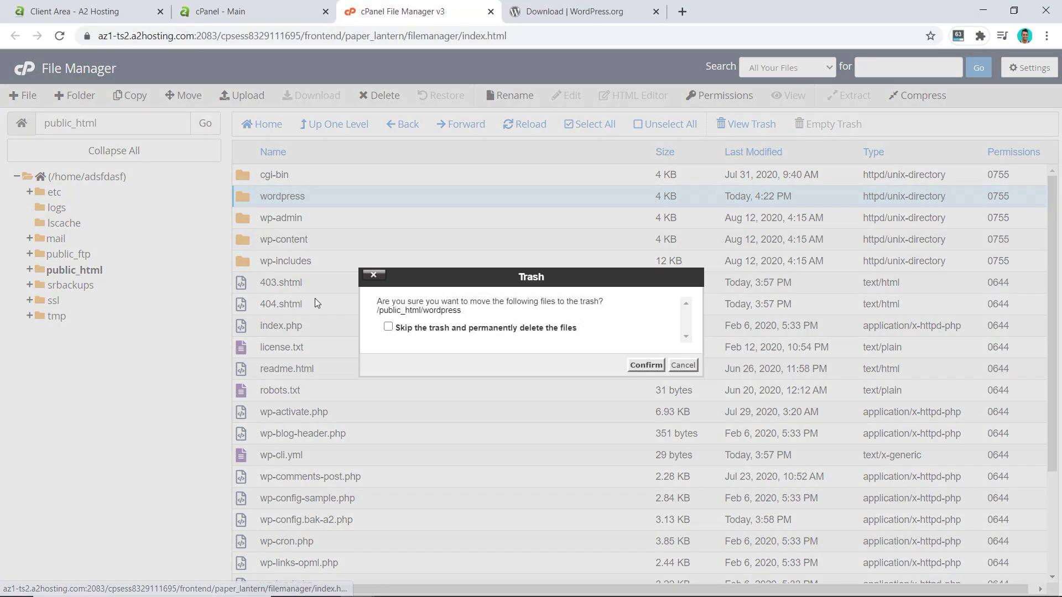
left_click(389, 327)
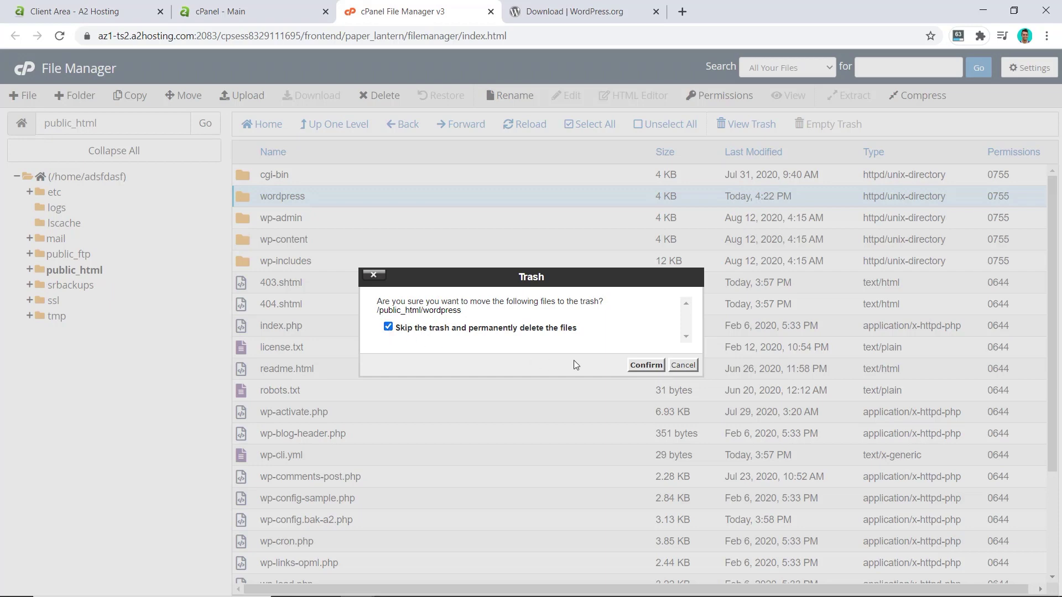
left_click(637, 366)
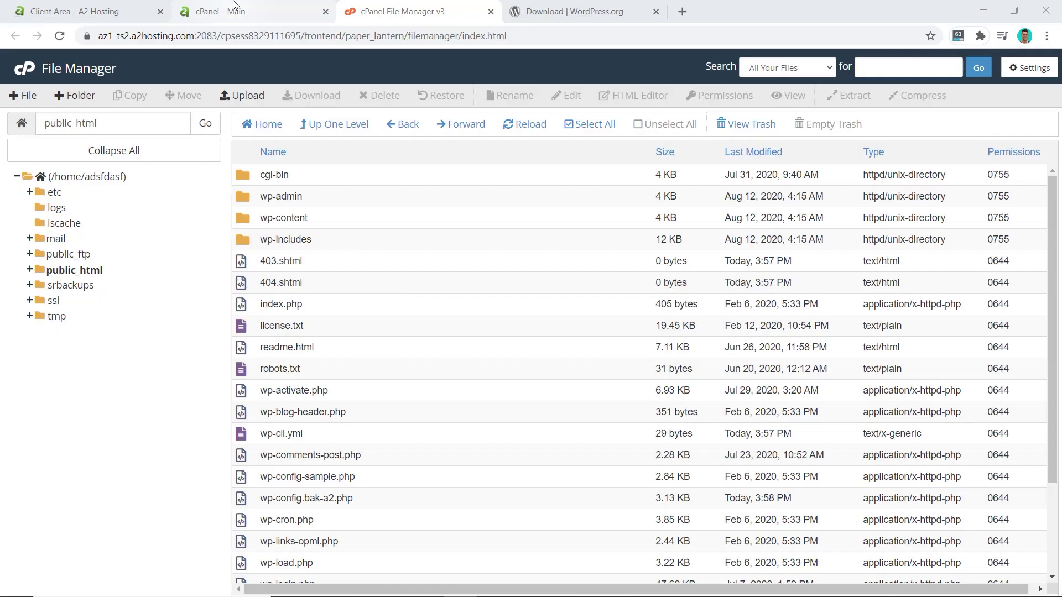
From the cPanel home, open MySQL Databases and create a database named 'dotcomdollar'
left_click(236, 11)
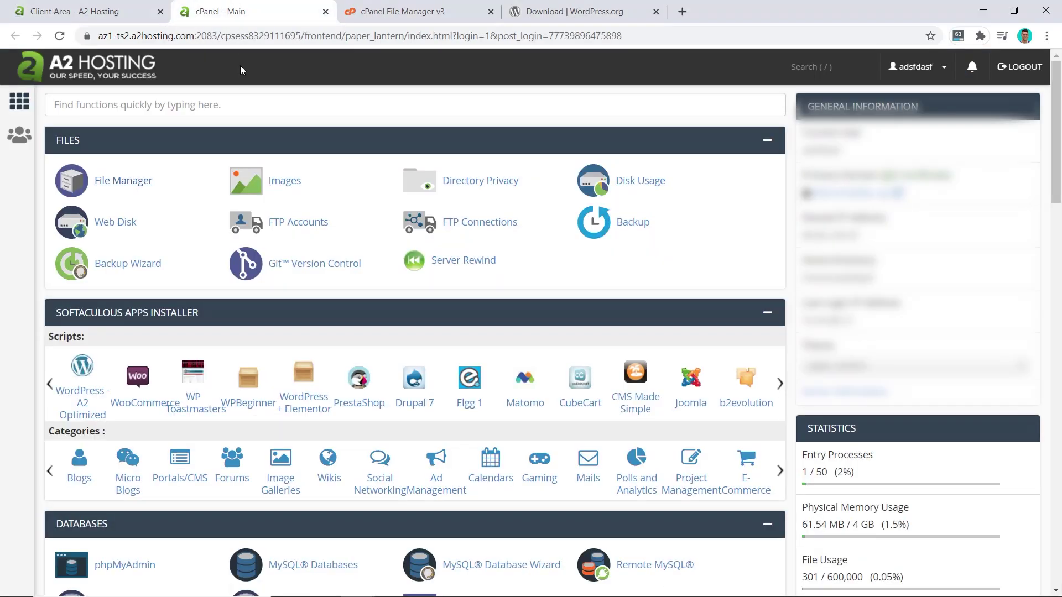
scroll(237, 136, "down", 3)
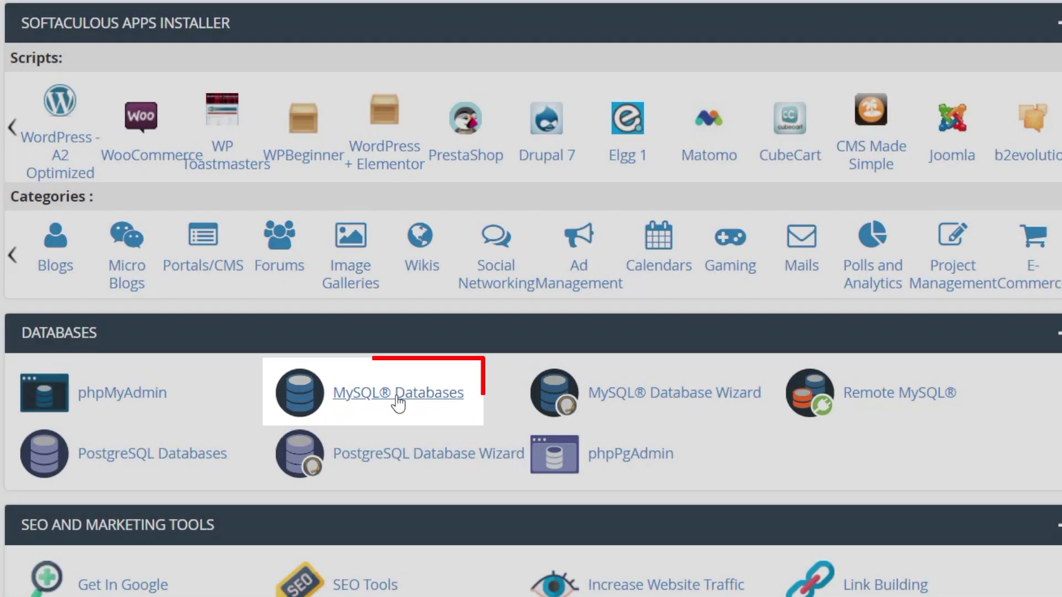
left_click(398, 394)
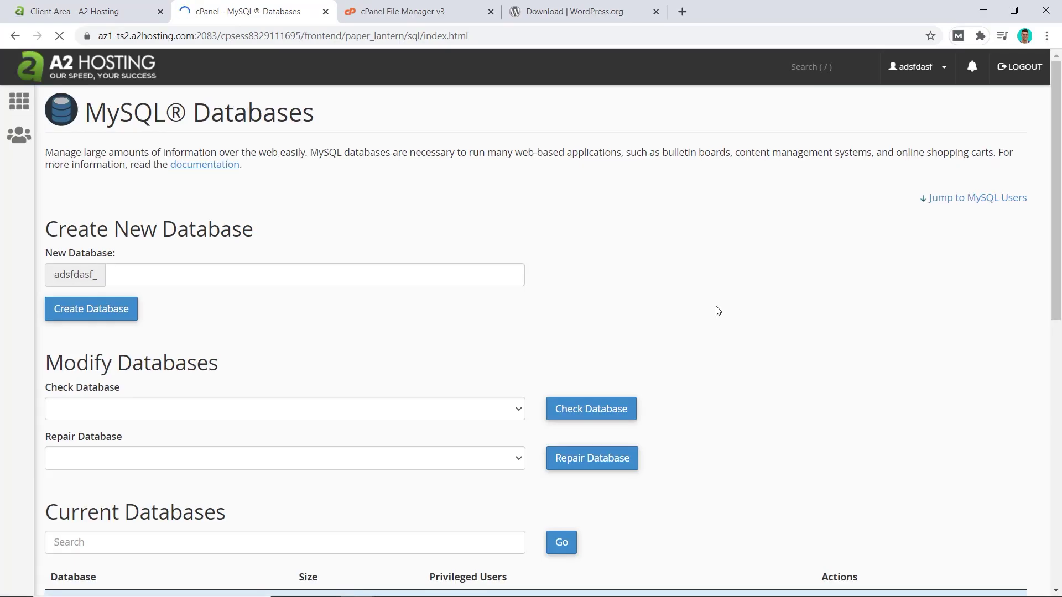
left_click(130, 278)
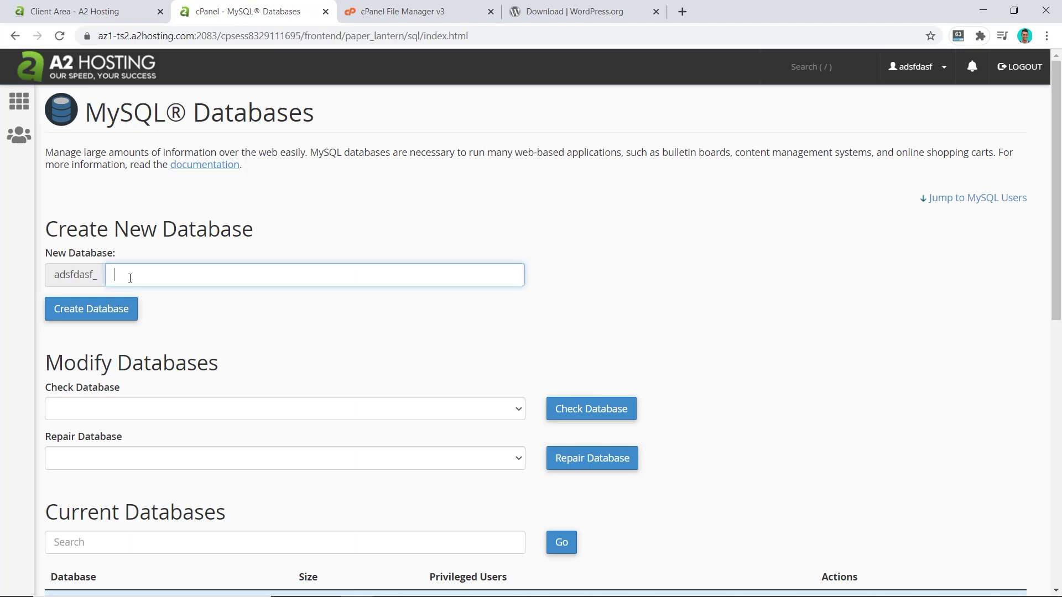
type("dotcomdolla")
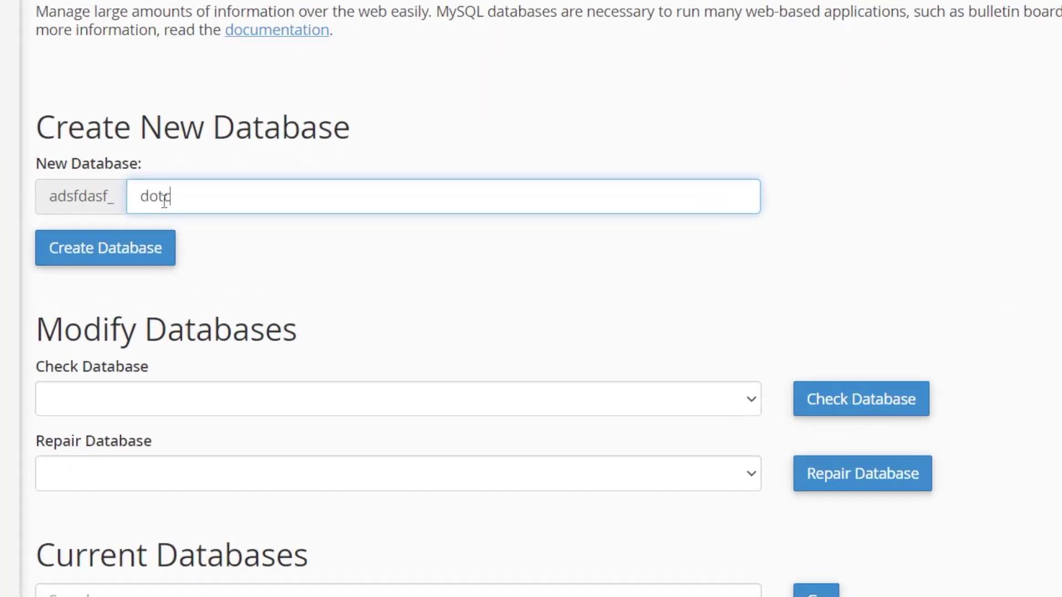
type("r")
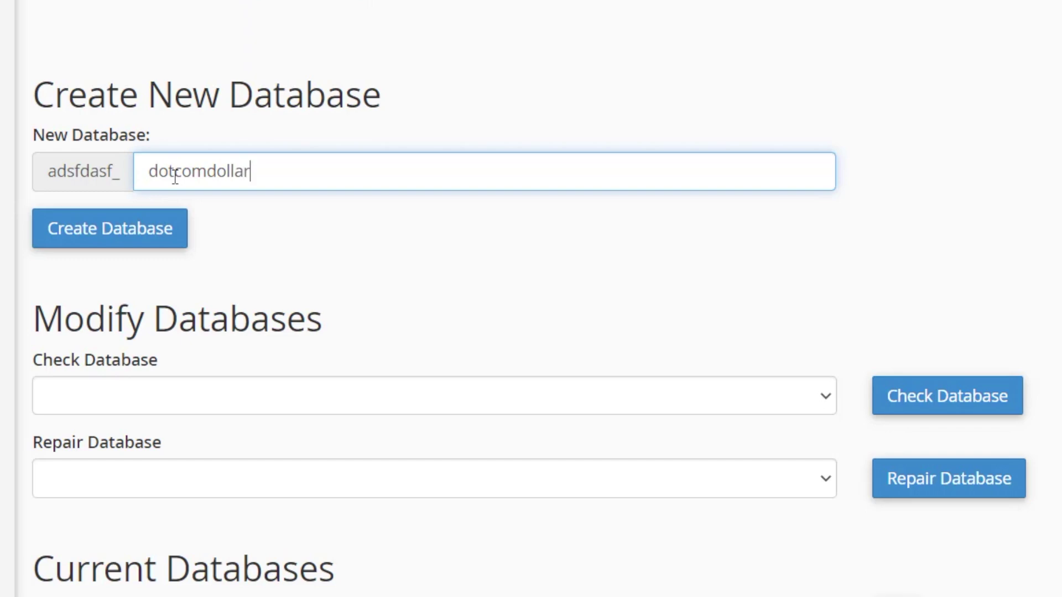
left_click(156, 239)
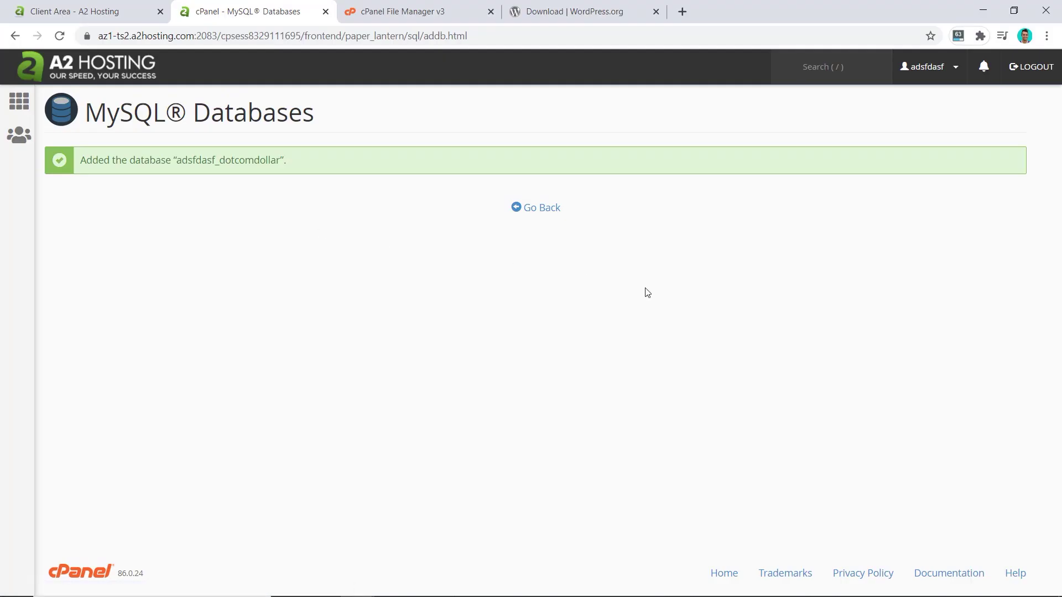
Copy adsfdasf_dotcomdollar into a notes file, labelled 'database:'
left_click_drag(176, 161, 277, 163)
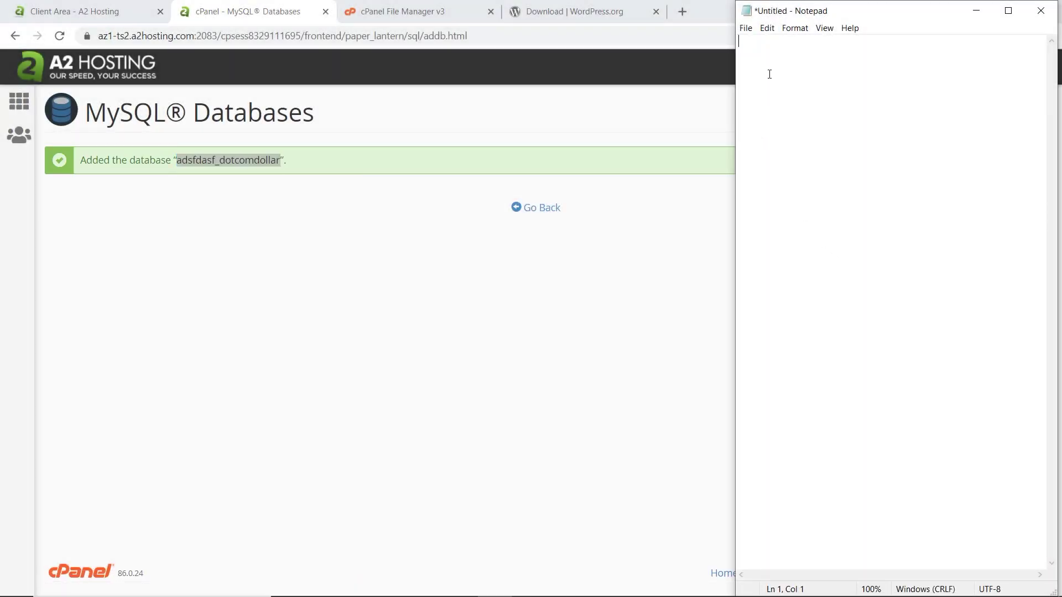
type("adsfdasf_dotcomdollar")
key("Home")
type("database:")
Enter MySQL username dotcomdollar1 with a generated Very Strong password, entered twice
left_click(538, 212)
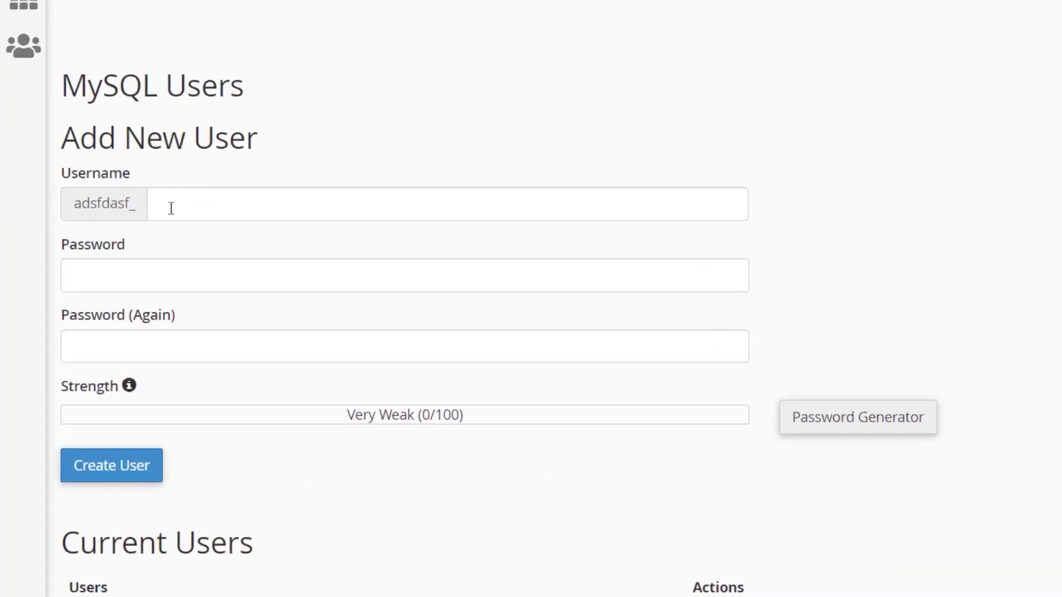
left_click(168, 209)
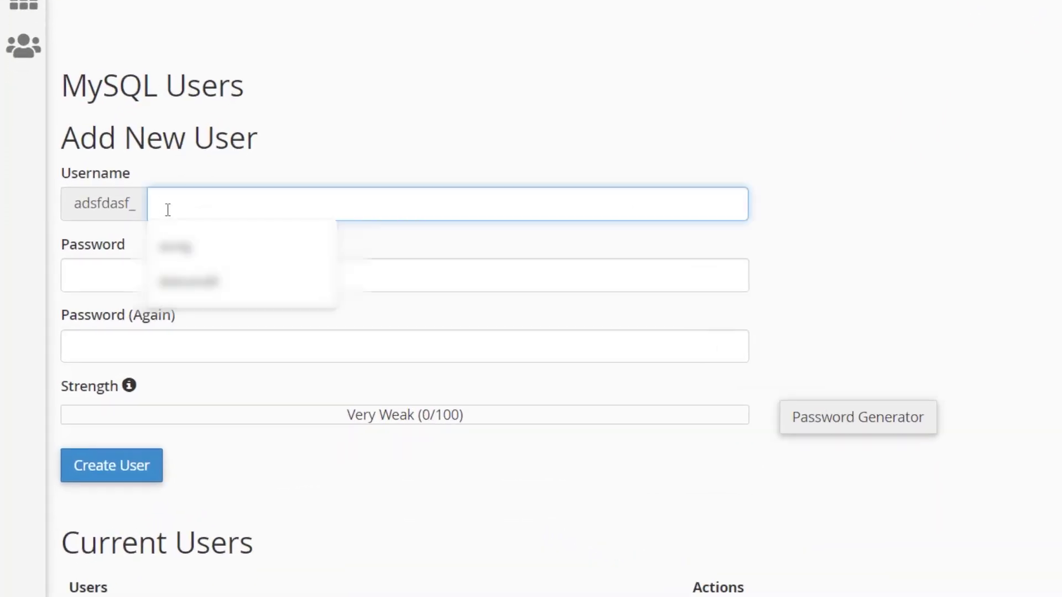
type("dotcomdollar1")
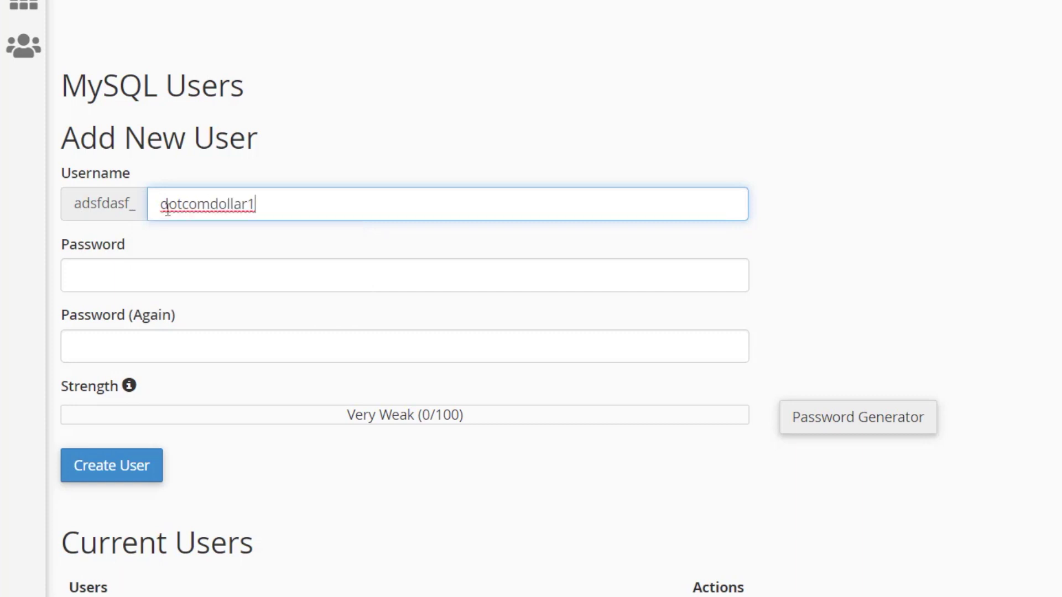
left_click(847, 431)
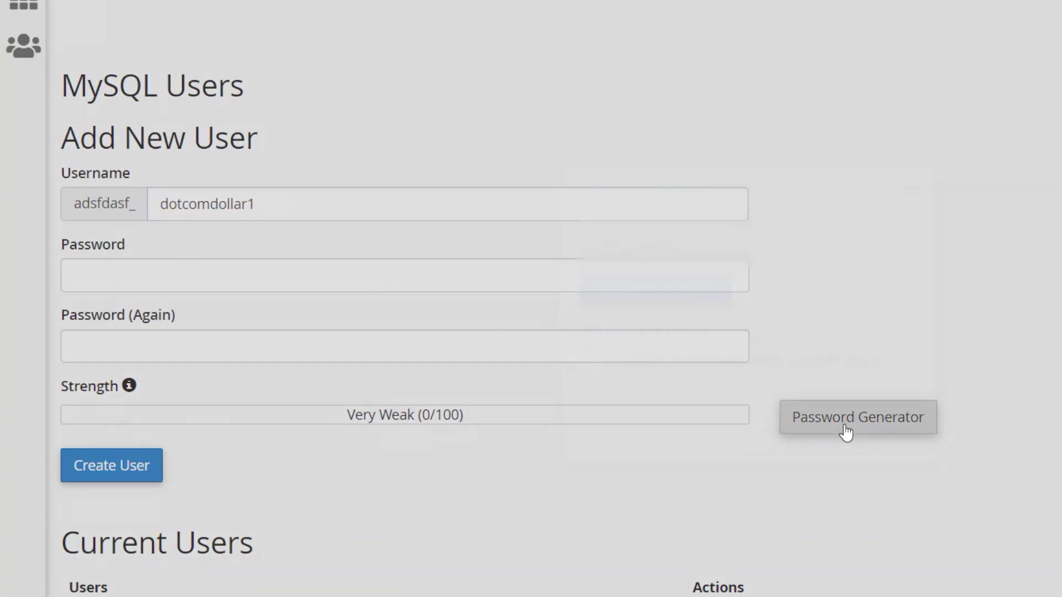
left_click(659, 254)
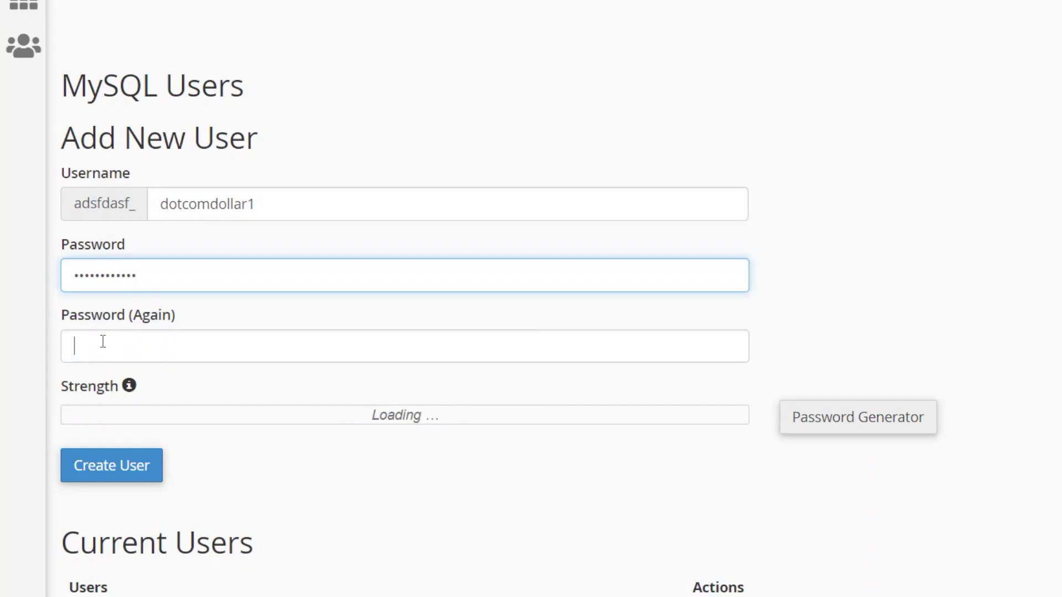
left_click(103, 341)
key("ctrl+v")
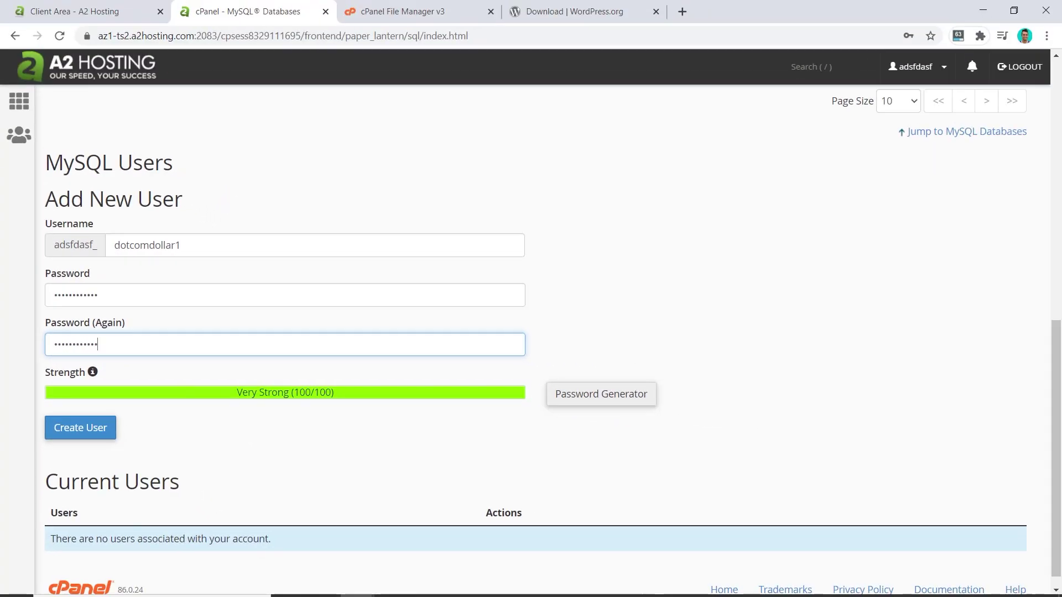
Prefix the noted user name with adsfdasf_ and create the MySQL user dotcomdollar1
key("alt+Tab")
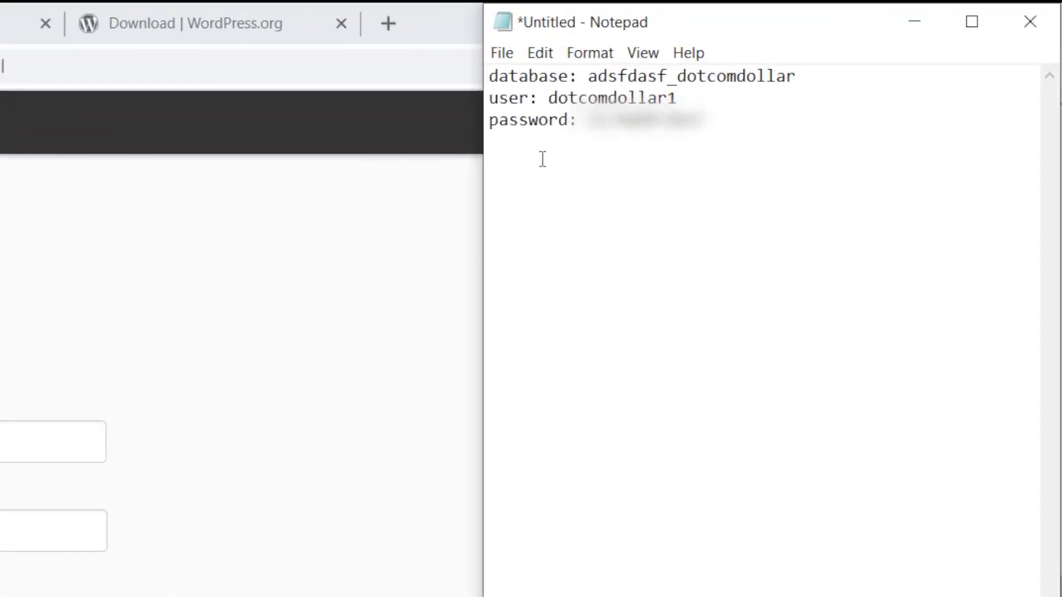
type("adsfda")
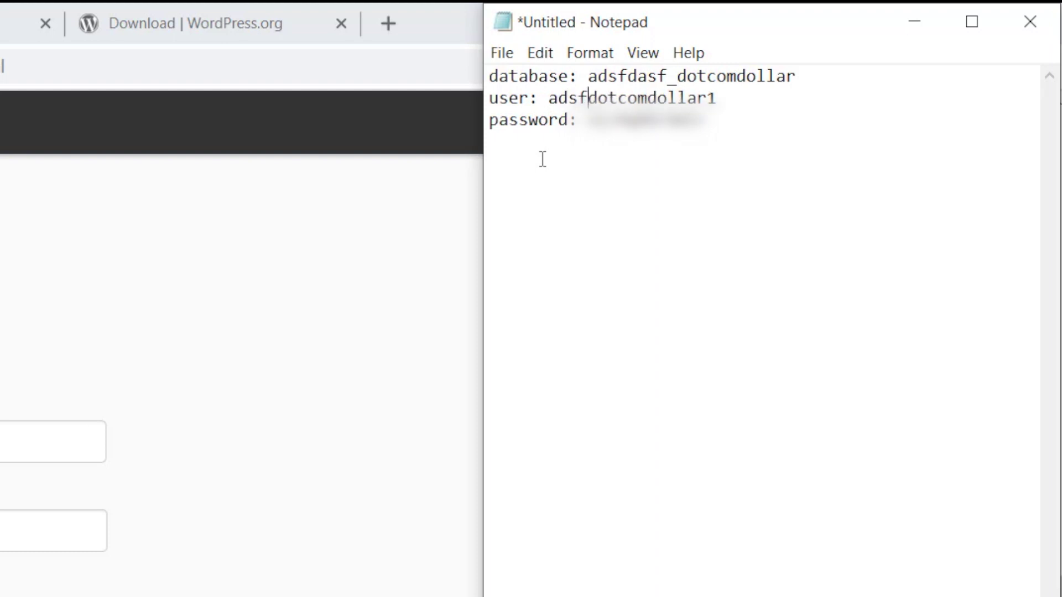
type("sf")
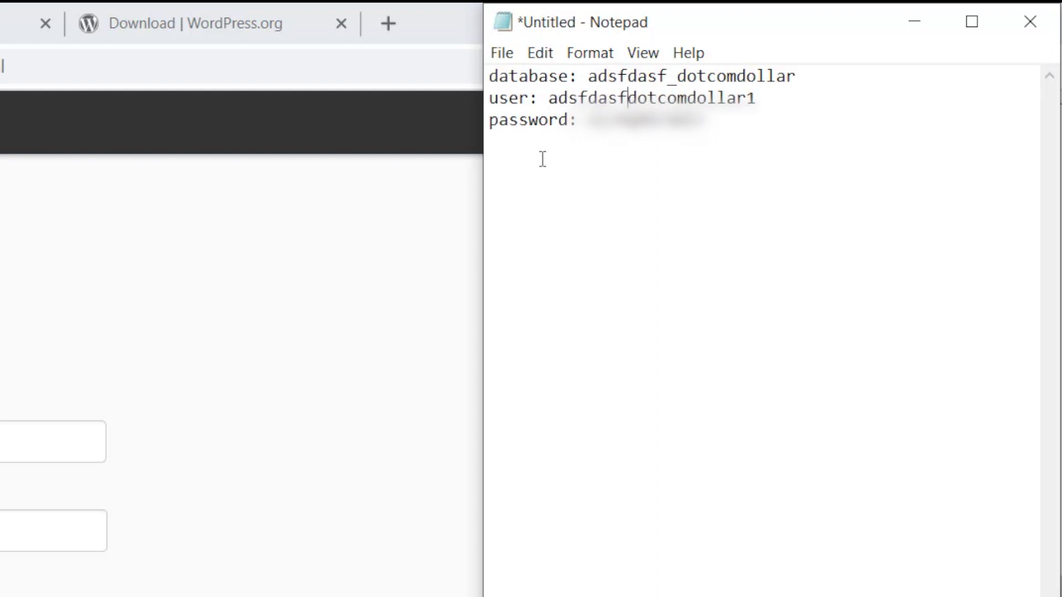
type("_")
left_click(83, 429)
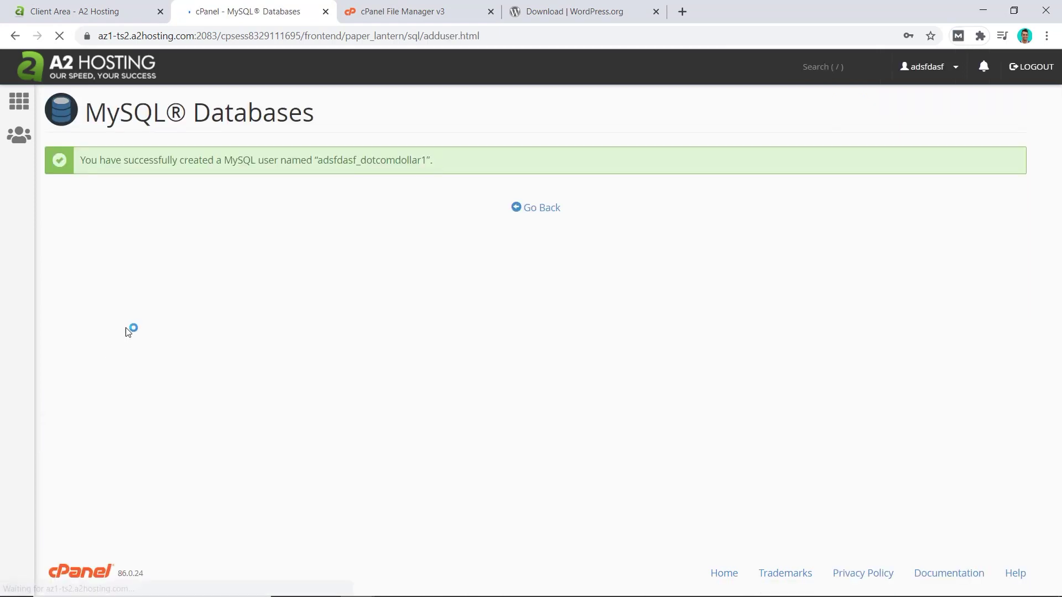
Copy the full user name adsfdasf_dotcomdollar1 into the notes and return to MySQL Databases
left_click_drag(317, 161, 429, 161)
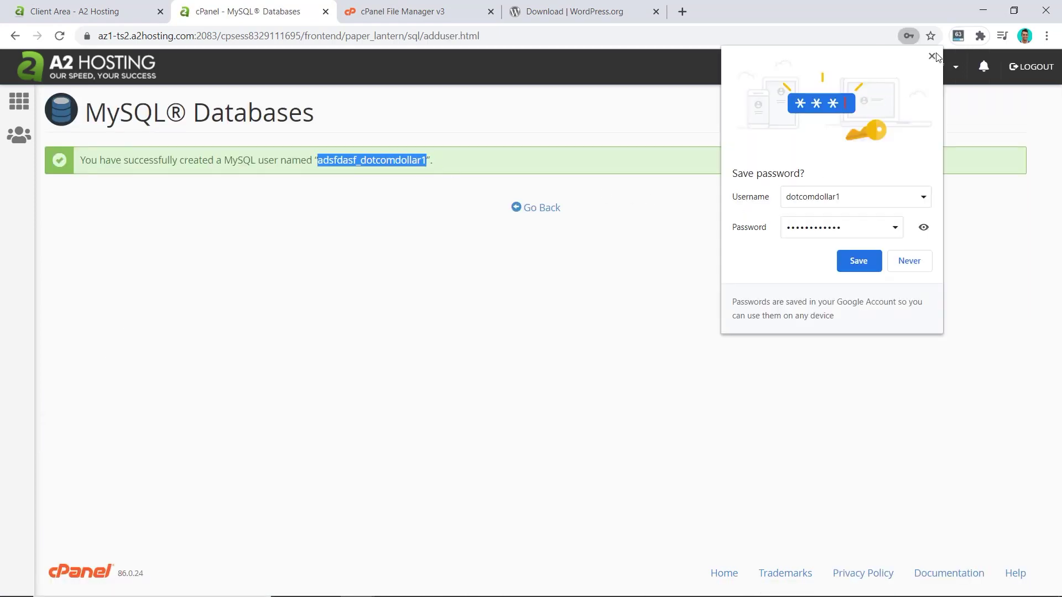
key("alt+Tab")
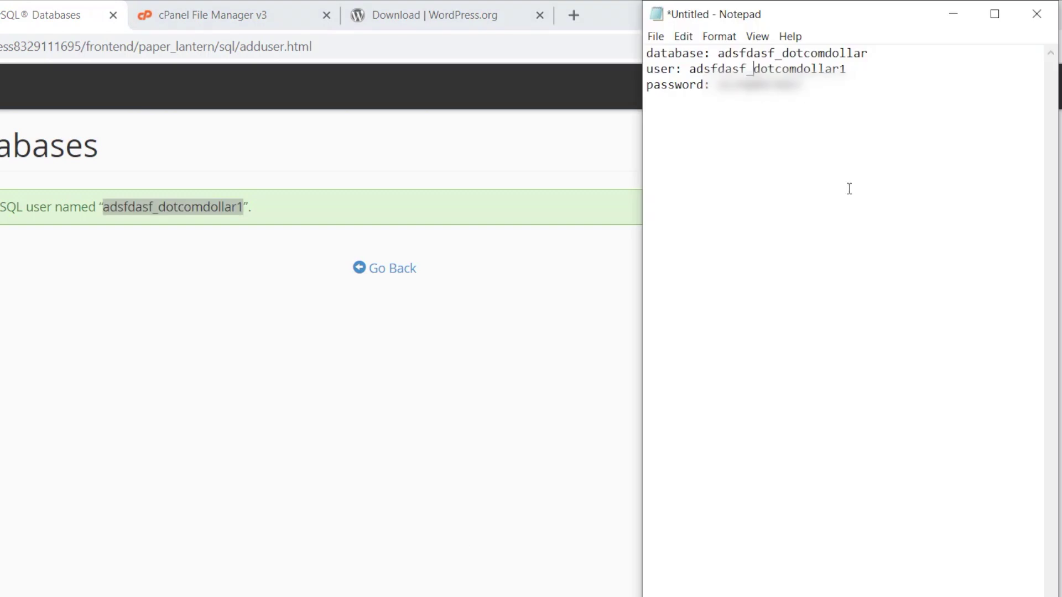
double_click(772, 54)
key("End")
key("alt+Tab")
left_click(382, 271)
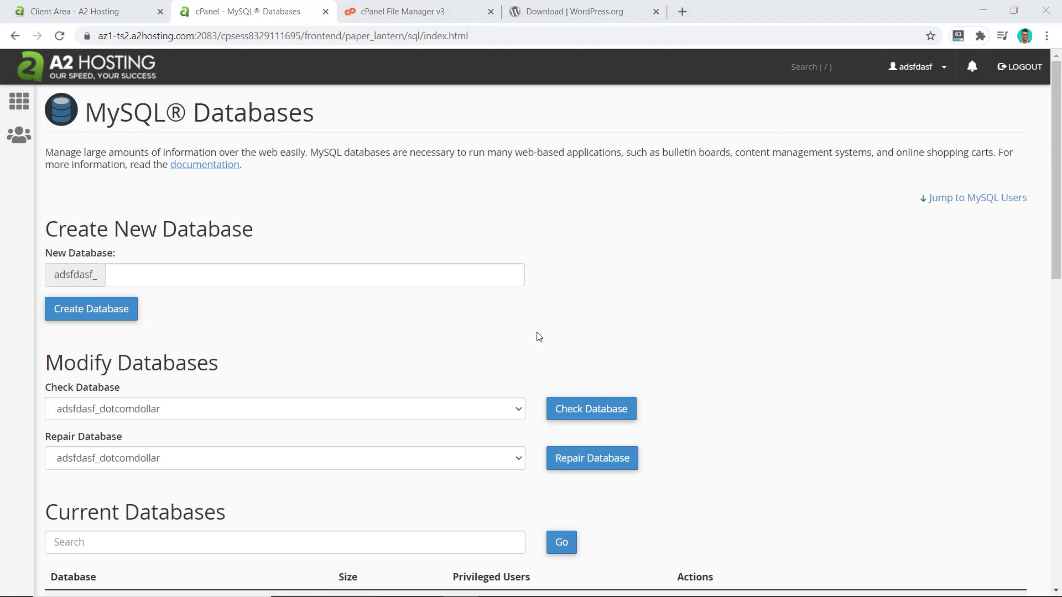
scroll(429, 355, "down", 13)
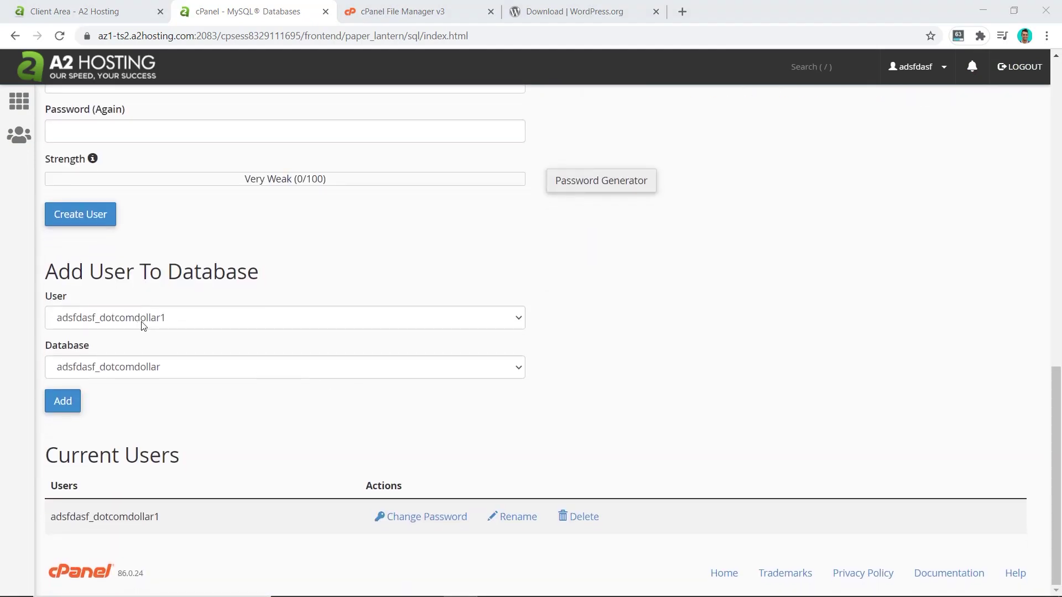
Add adsfdasf_dotcomdollar1 to database adsfdasf_dotcomdollar with ALL PRIVILEGES and save the changes
left_click(64, 324)
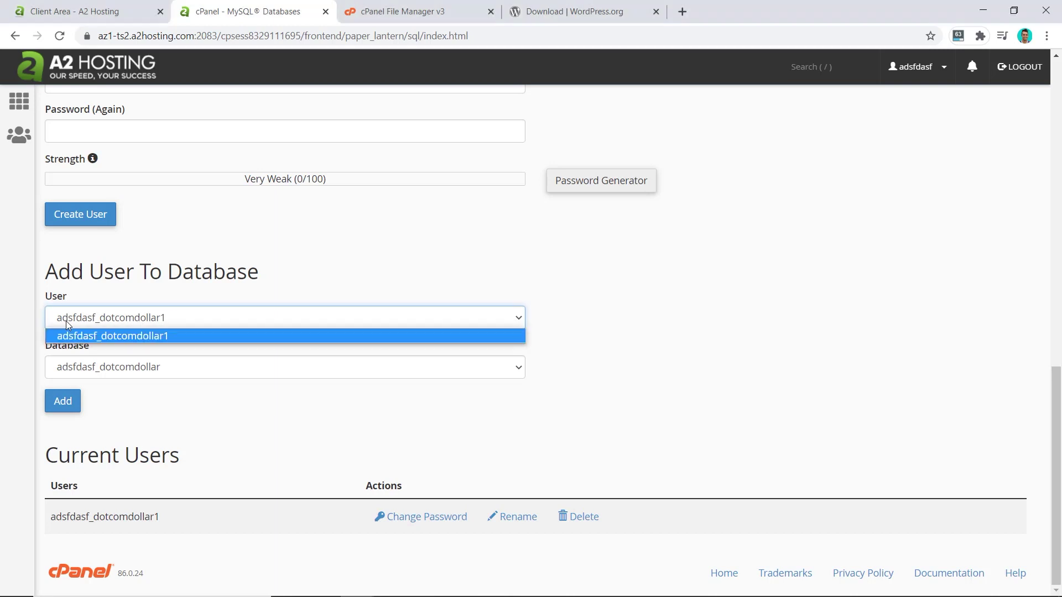
left_click(69, 320)
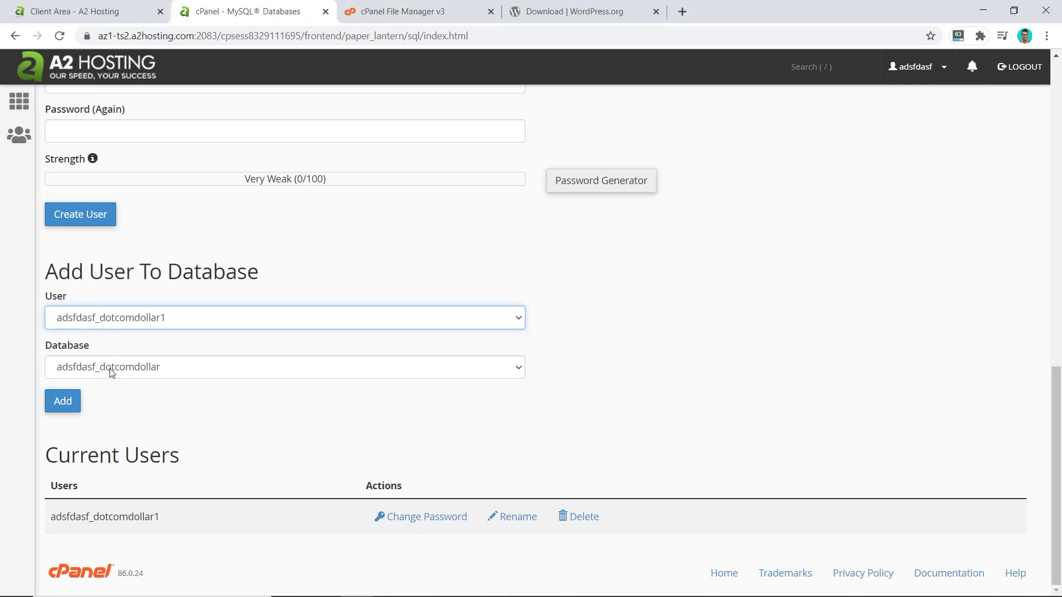
left_click(67, 403)
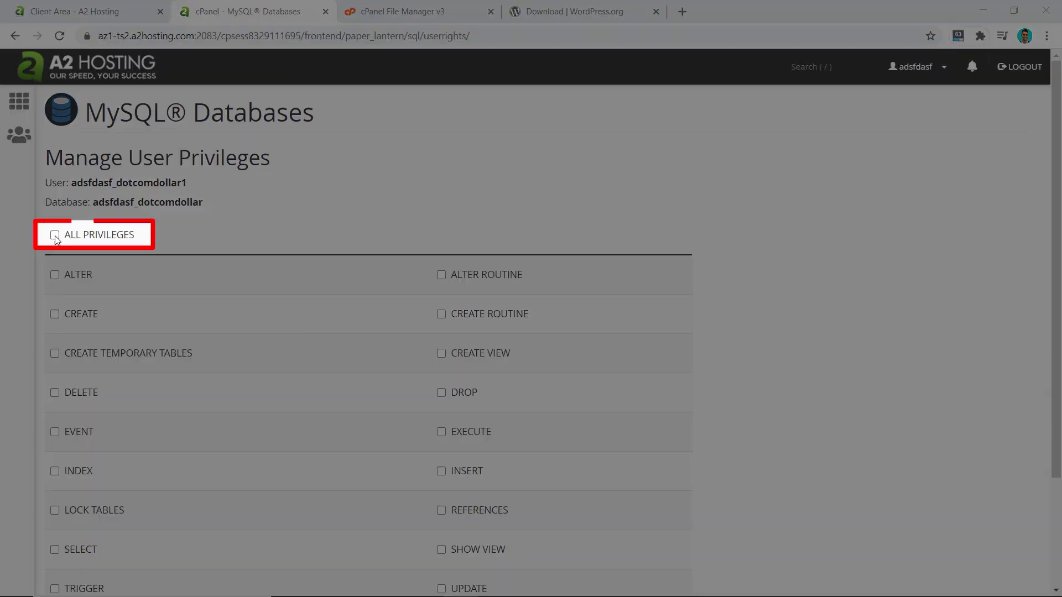
left_click(55, 235)
scroll(152, 262, "down", 1)
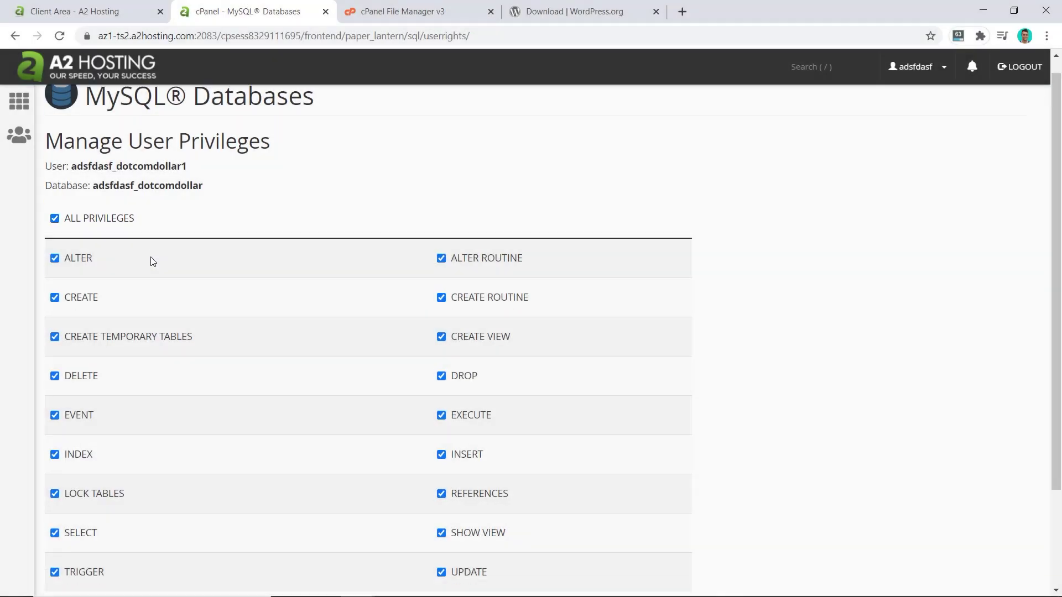
scroll(153, 265, "down", 3)
left_click(98, 488)
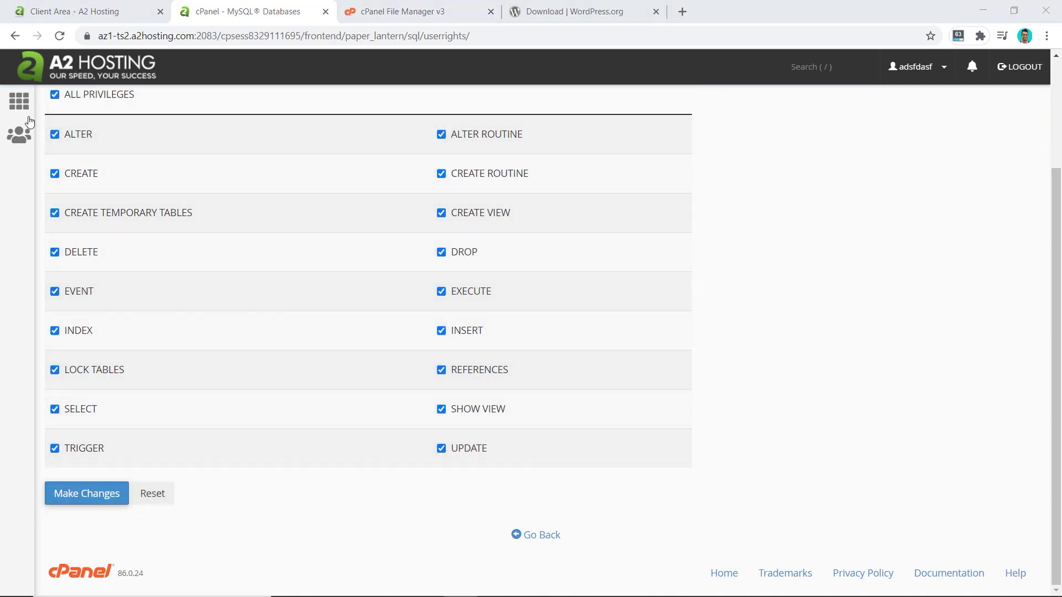
Go to File Manager, refresh the listing and open the public_html folder
left_click(20, 103)
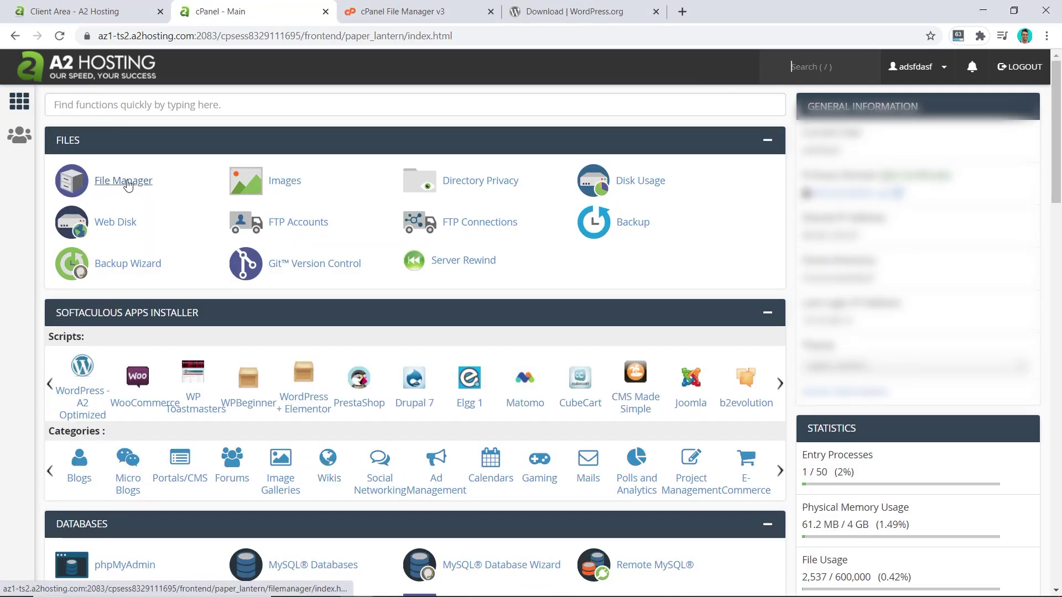
left_click(397, 13)
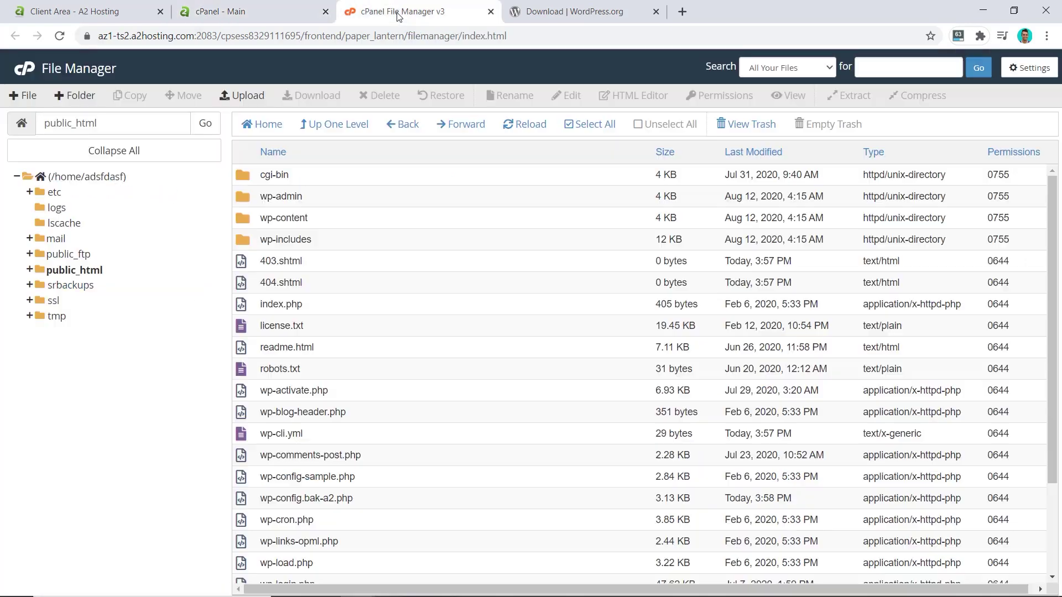
left_click(59, 35)
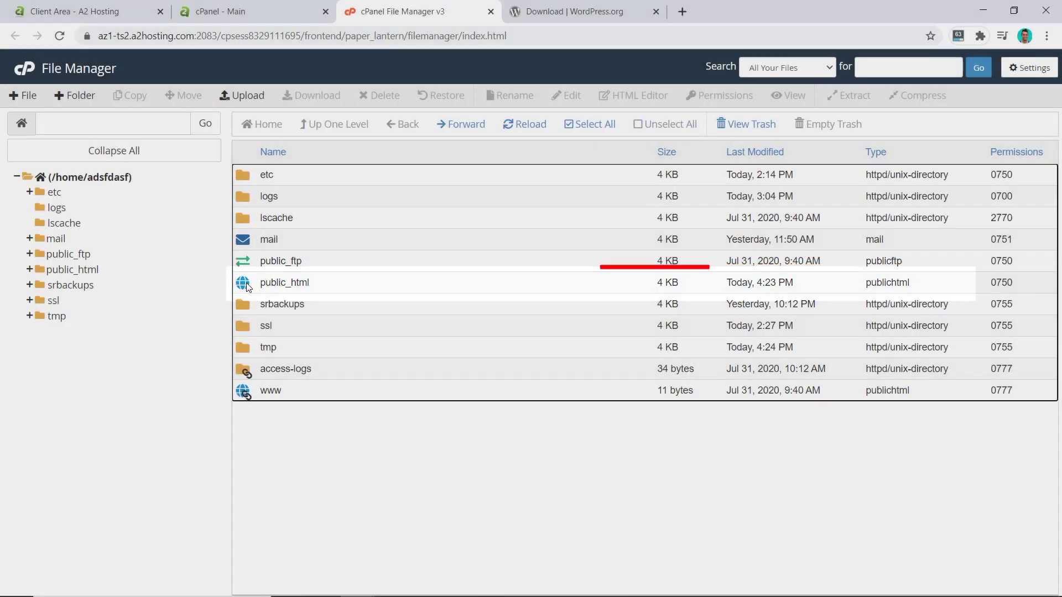
double_click(253, 285)
Rename wp-config-sample.php to wp-config.php
left_click(291, 478)
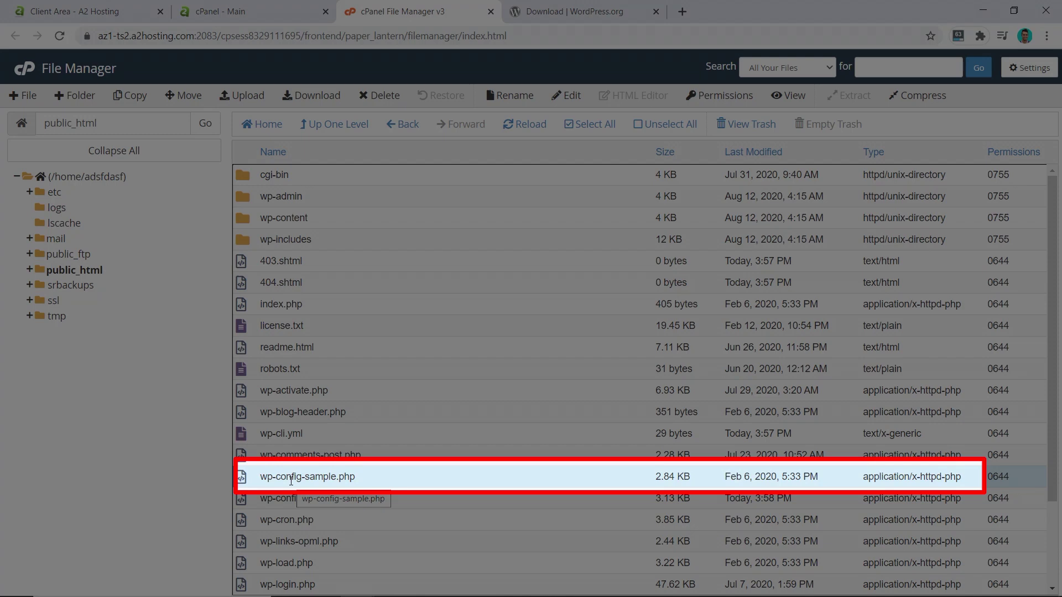
right_click(292, 480)
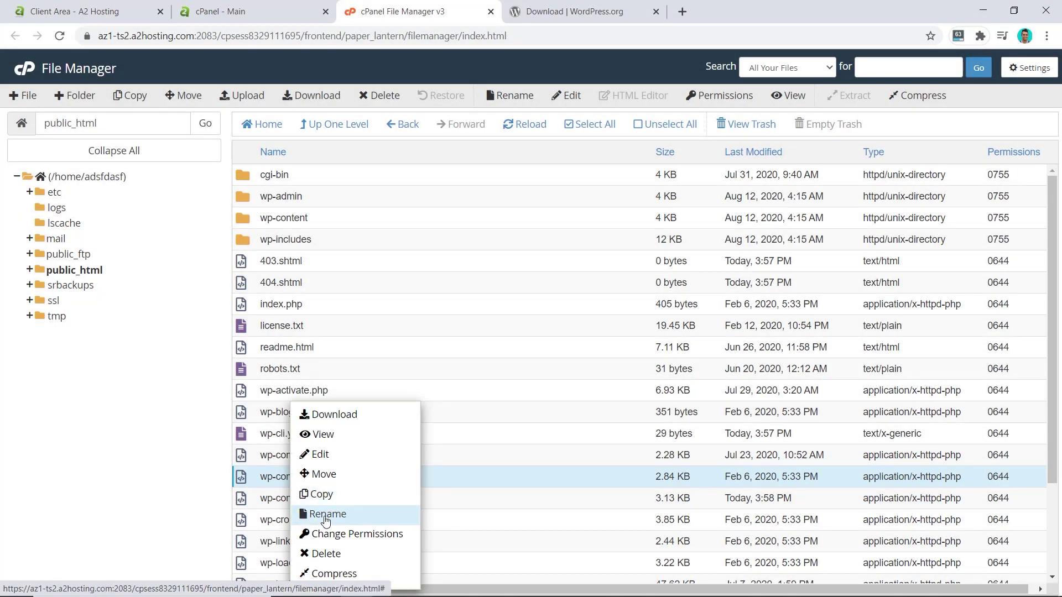
left_click(327, 515)
key("BackSpace")
key("BackSpace")
key("BackSpace")
key("BackSpace")
key("BackSpace")
key("BackSpace")
key("BackSpace")
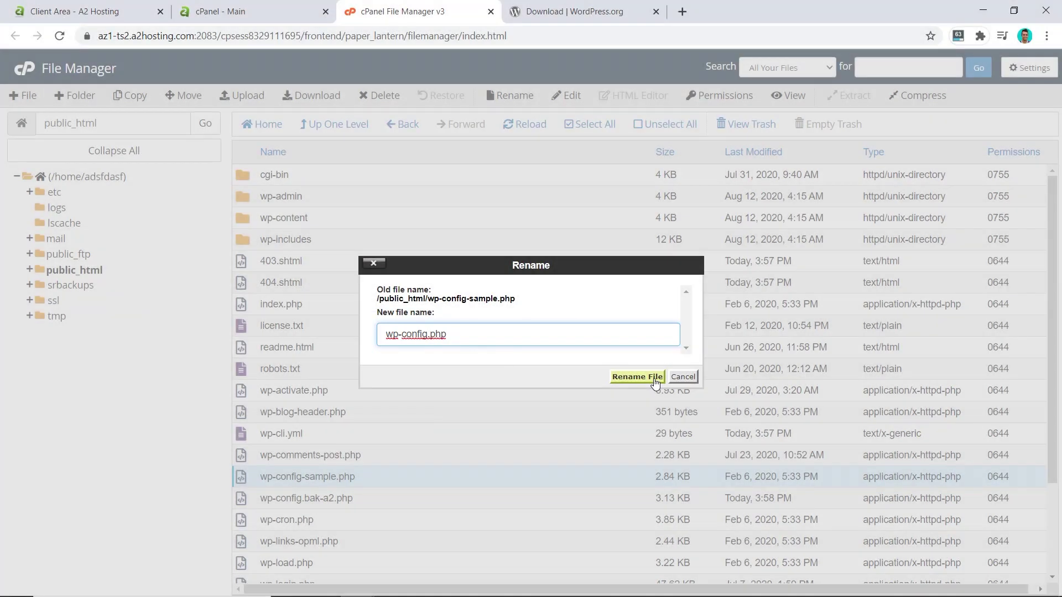
left_click(661, 381)
right_click(298, 495)
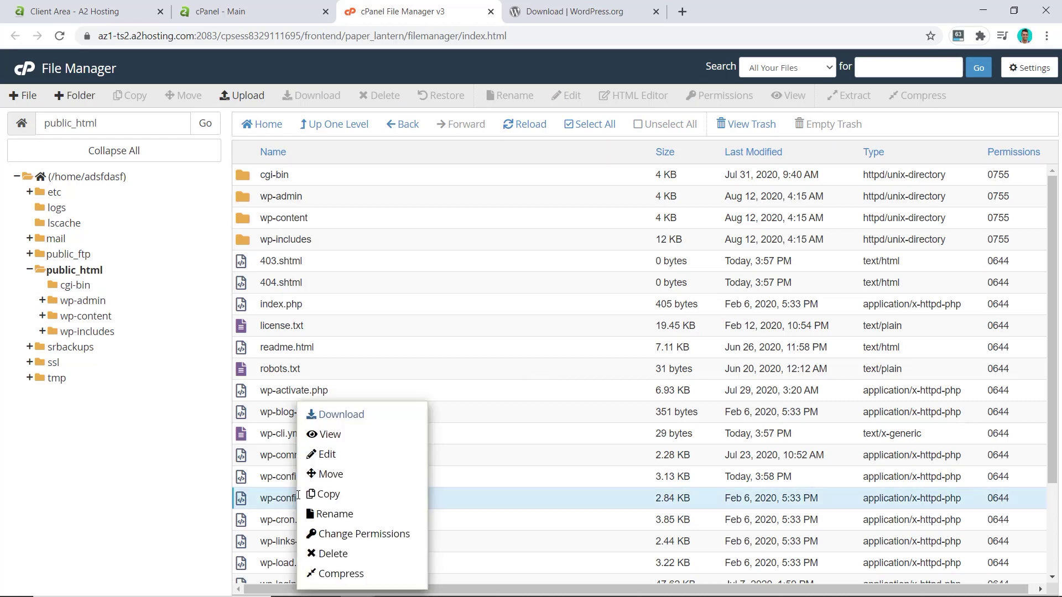
Open wp-config.php in the editor and replace database_name_here with the noted database name
left_click(334, 455)
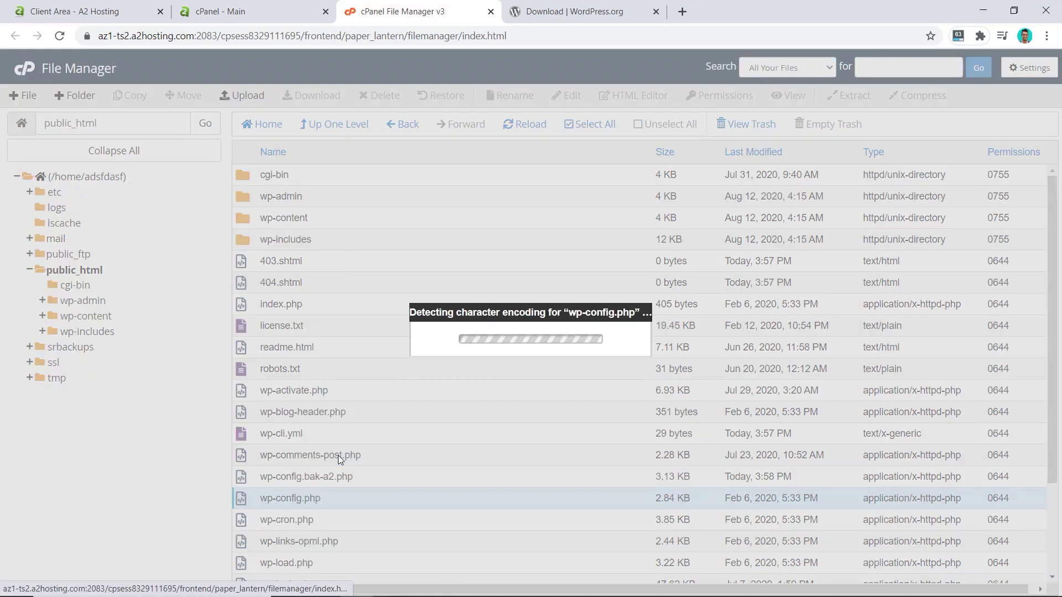
left_click(654, 429)
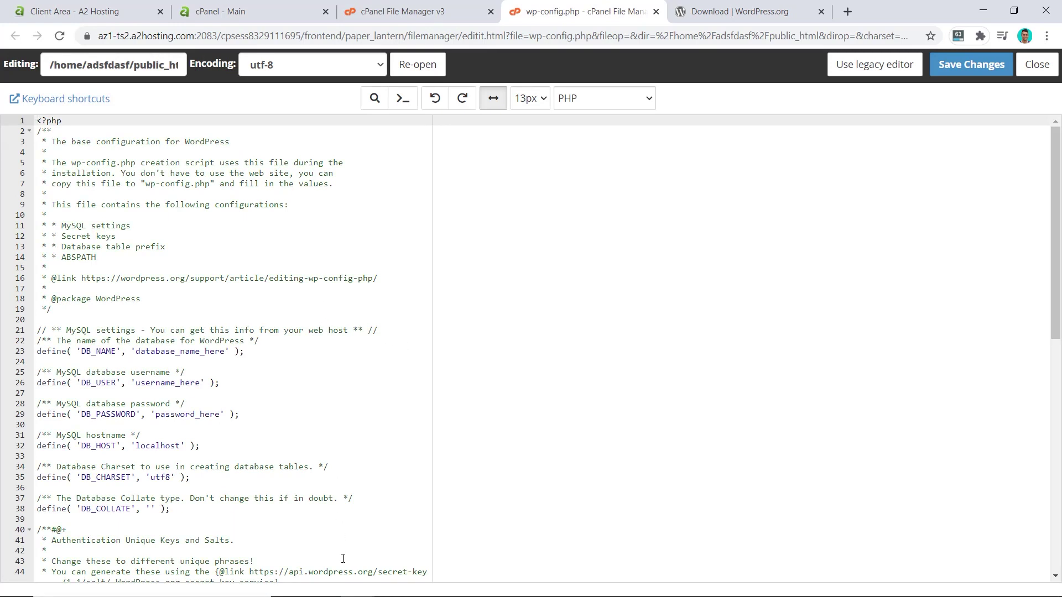
key("alt+Tab")
left_click_drag(910, 42, 796, 42)
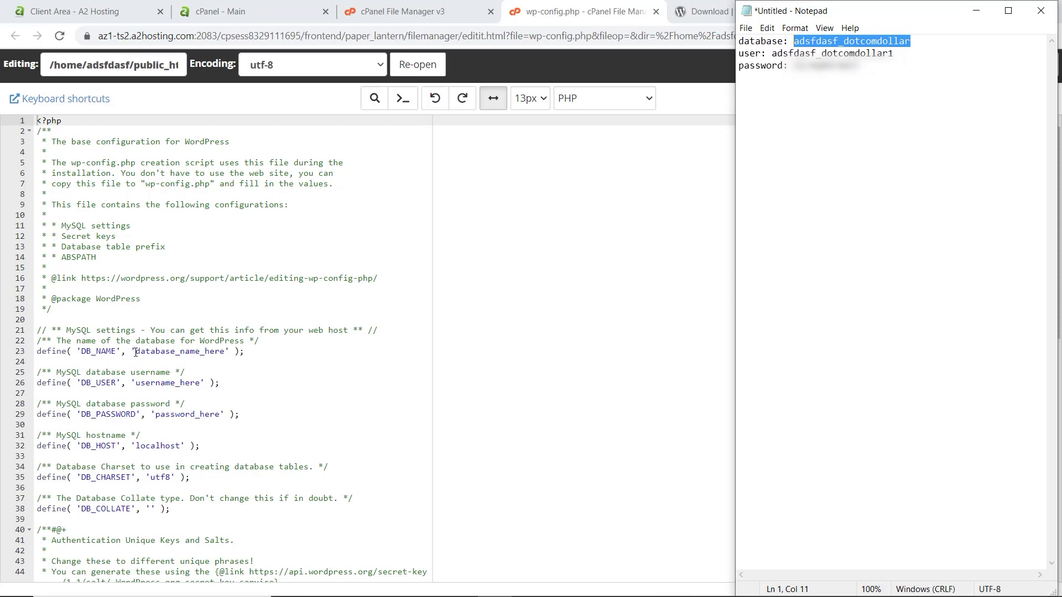
left_click_drag(137, 352, 225, 352)
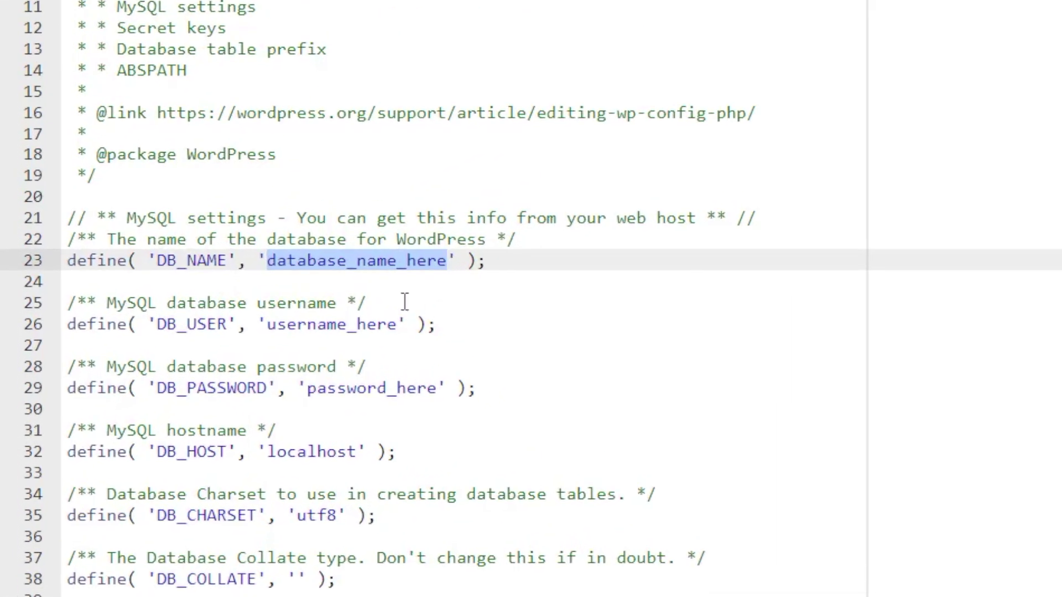
type("adsfdasf_dotcomdollar")
Replace username_here and password_here with the database user and password, then save the file
left_click(323, 327)
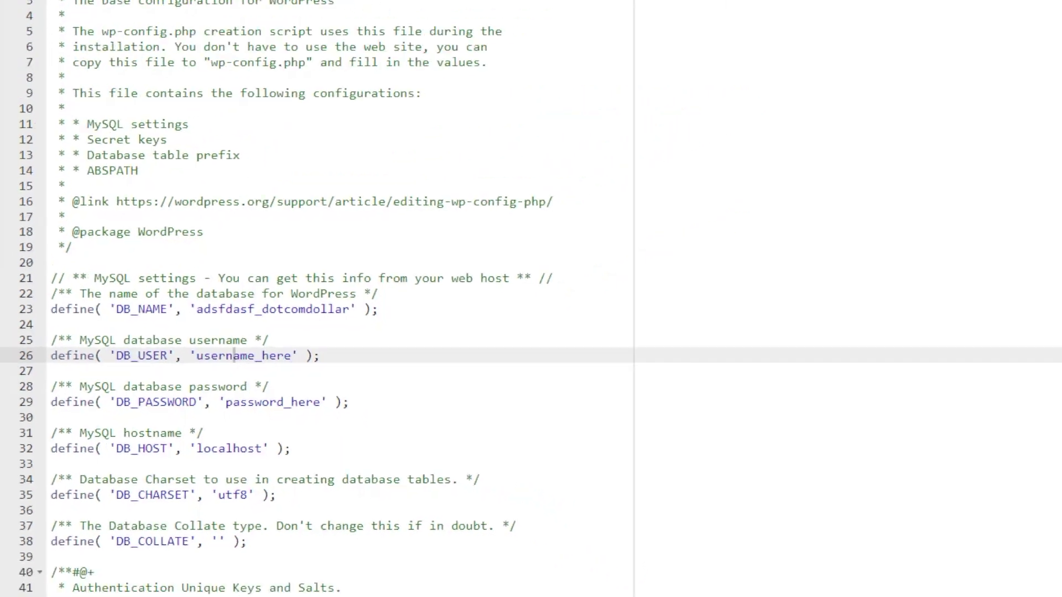
key("alt+Tab")
left_click_drag(895, 53, 772, 50)
key("ctrl+c")
key("alt+Tab")
left_click_drag(136, 382, 201, 382)
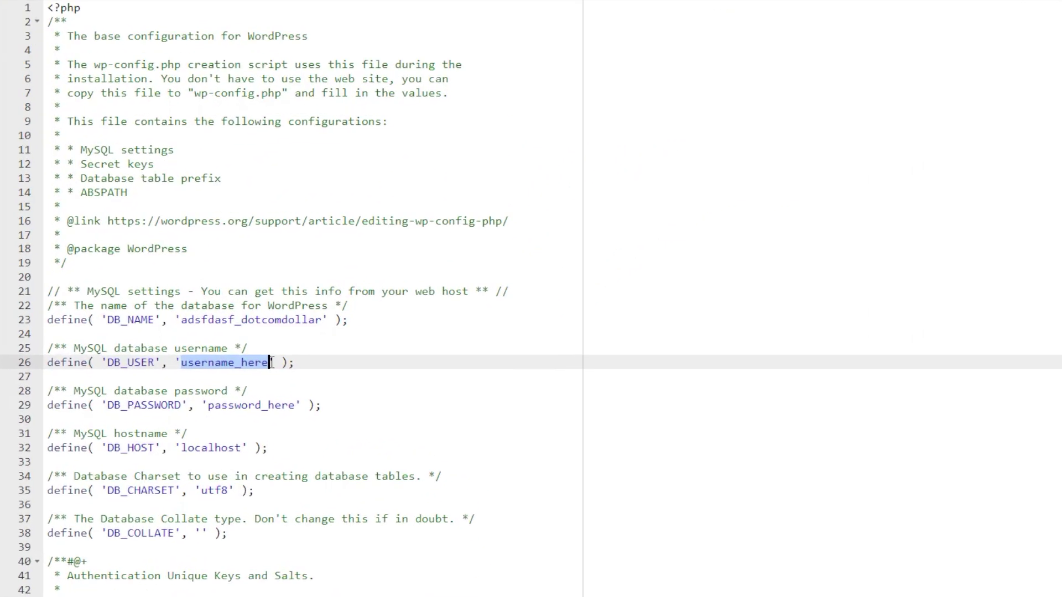
key("ctrl+v")
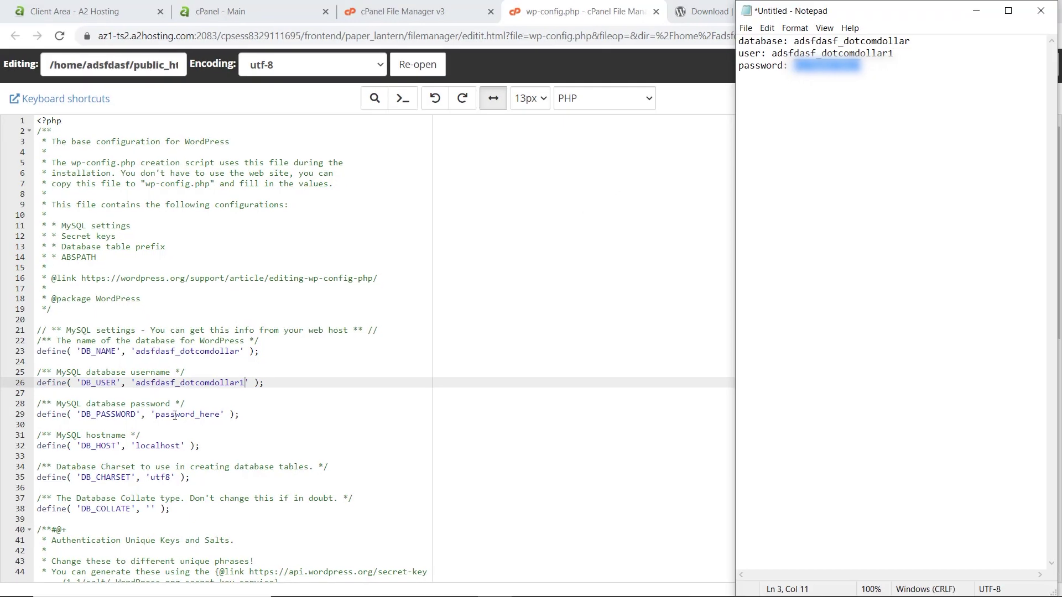
double_click(175, 416)
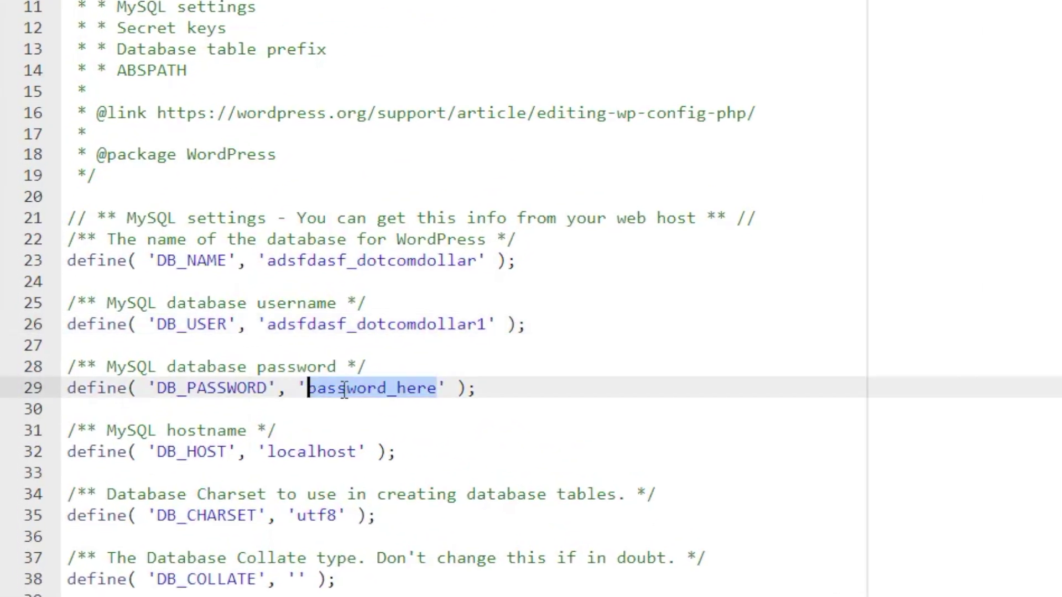
key("ctrl+v")
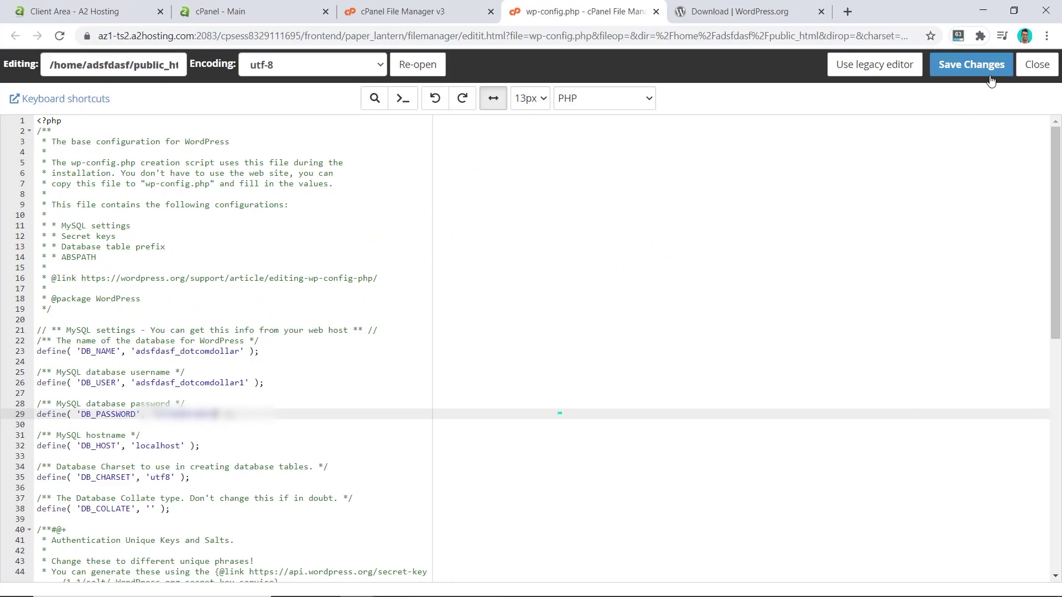
left_click(989, 78)
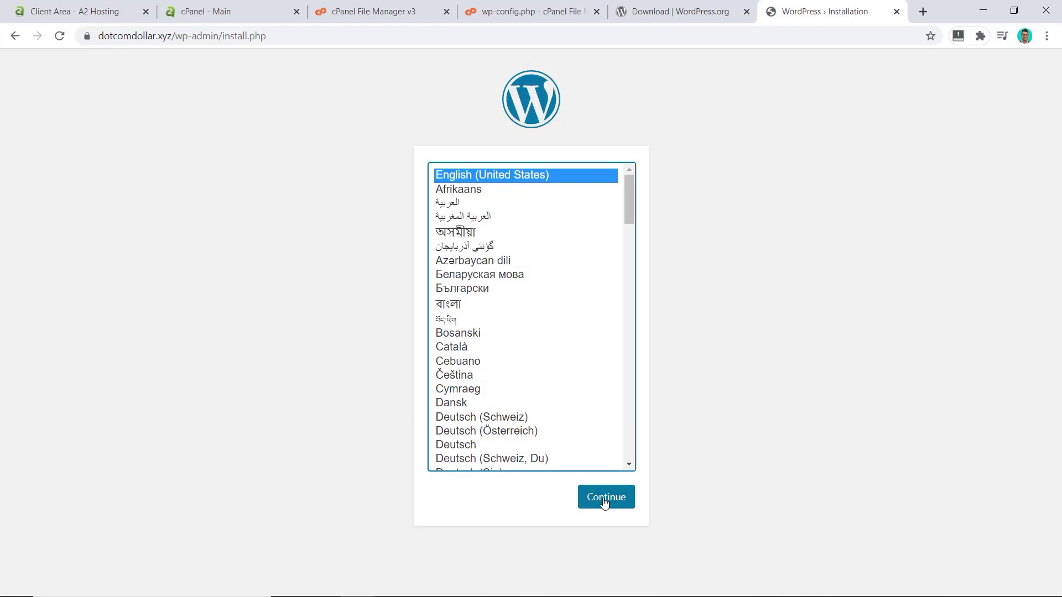
Install WordPress in English with site title Dotcomdollar, admin username, password and admin e-mail
left_click(605, 501)
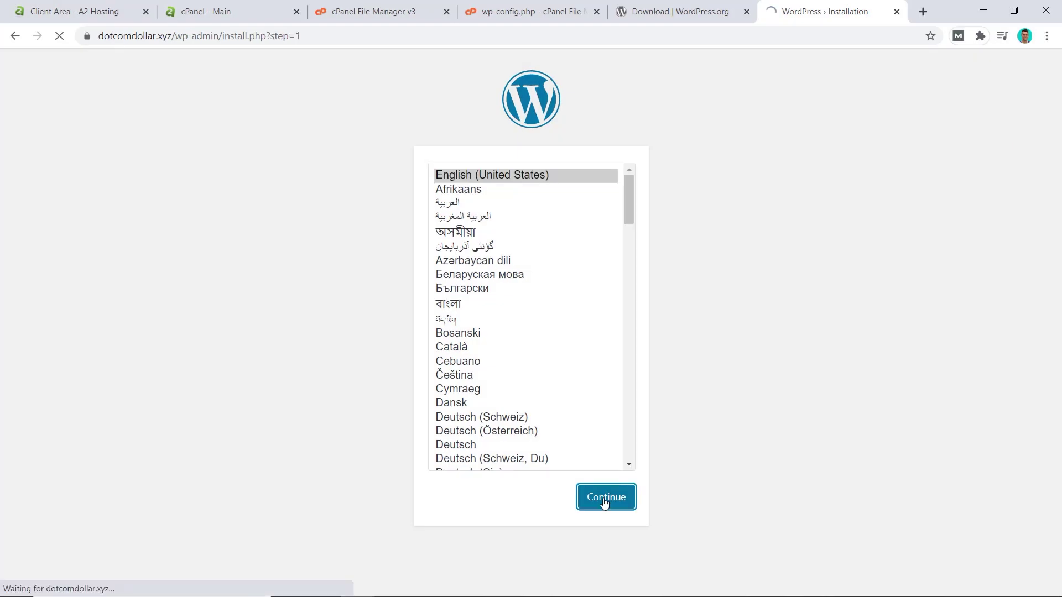
type("Dot")
scroll(600, 250, "down", 1)
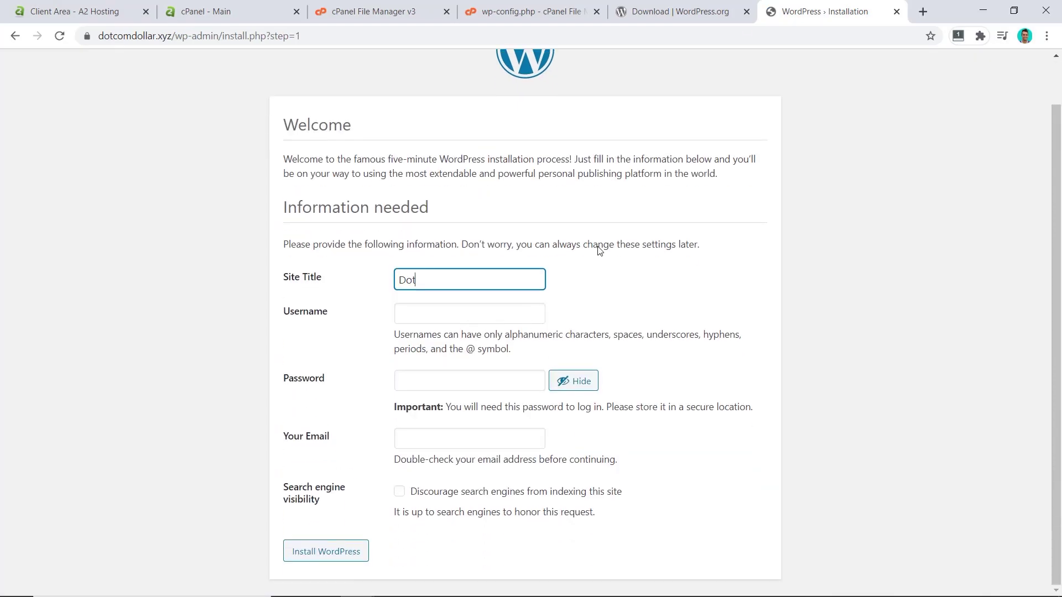
type("comdollar")
key("Tab")
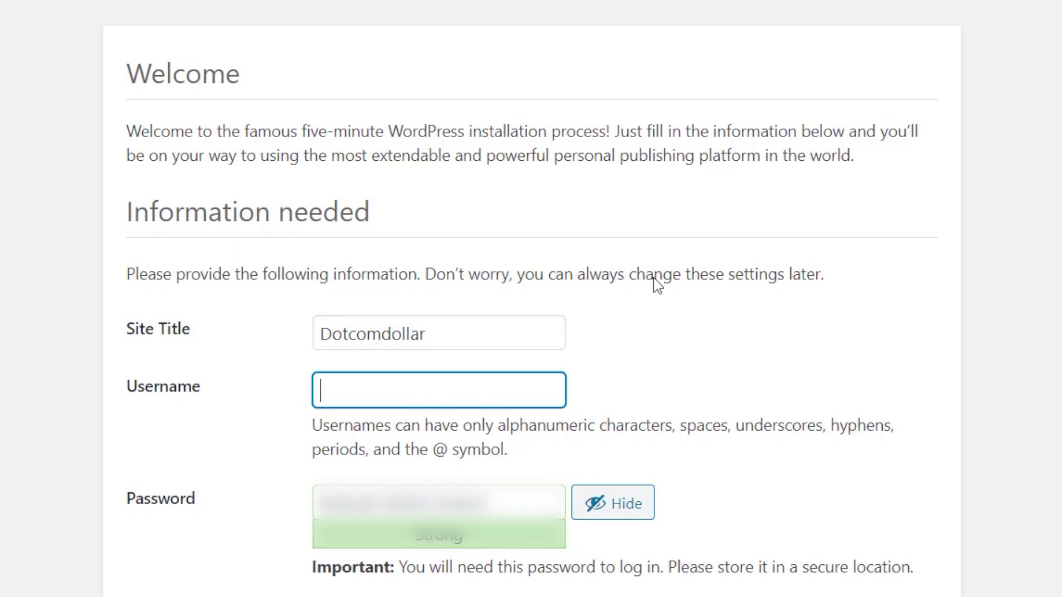
type("dotcomdollar1")
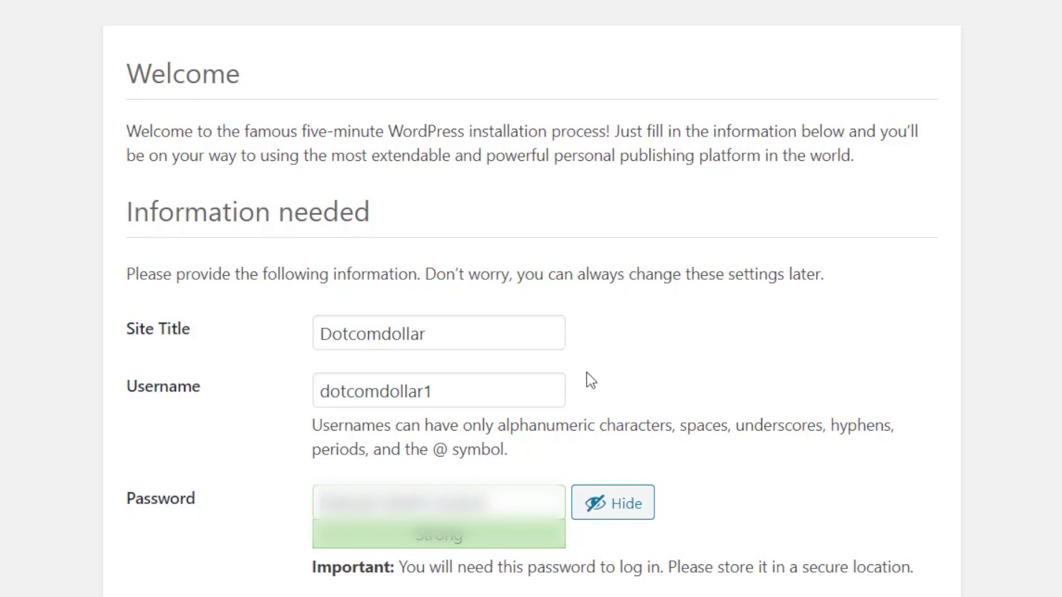
left_click(408, 365)
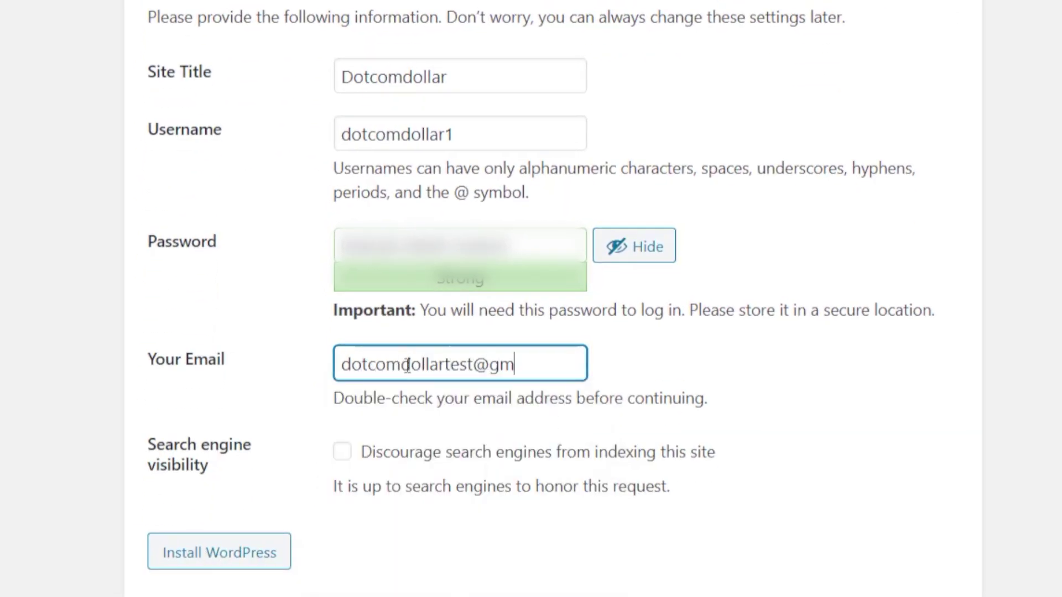
type("ail.com")
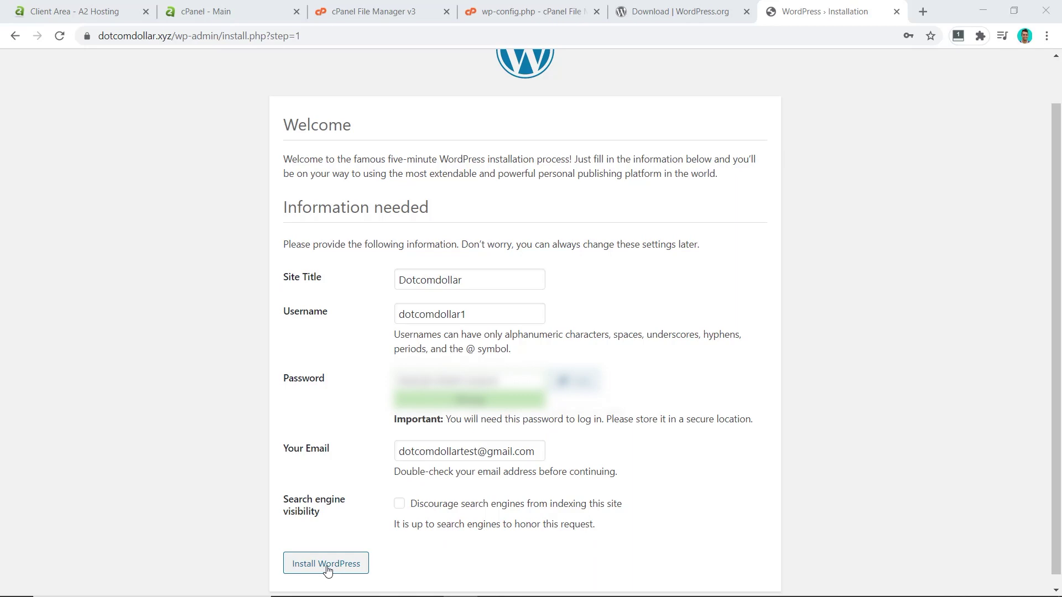
left_click(327, 570)
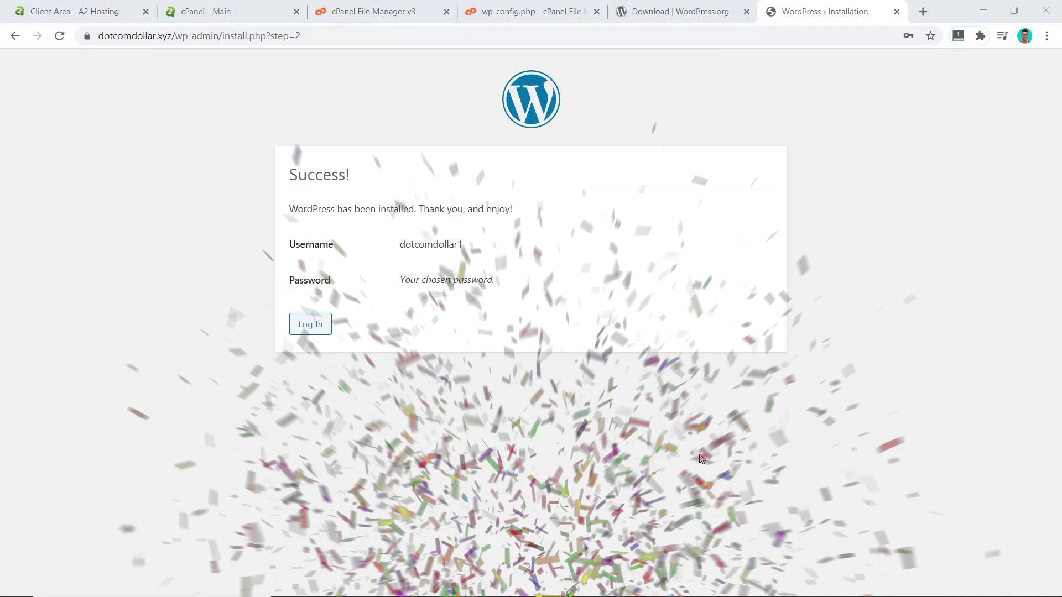
Log in as dotcomdollar1 and open the live Dotcomdollar site in a new tab
left_click(306, 327)
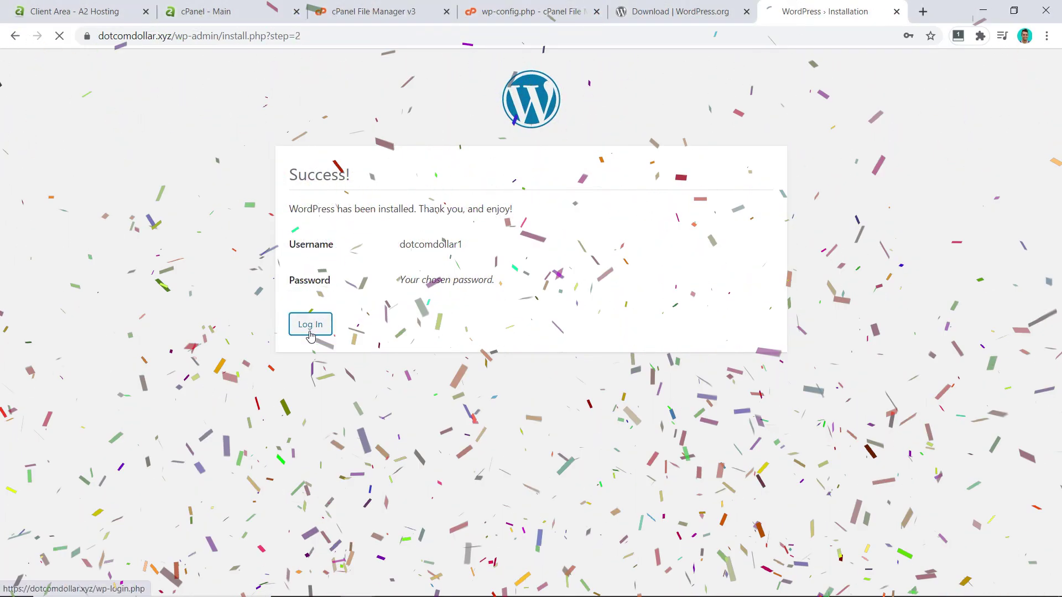
type("do")
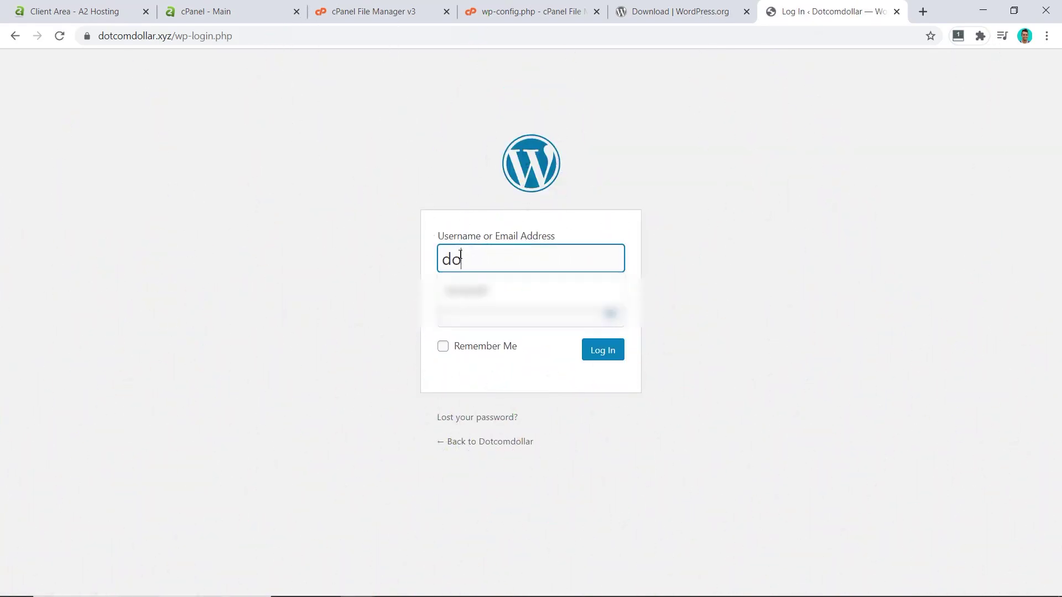
type("tcomdollar")
left_click(617, 277)
key("Return")
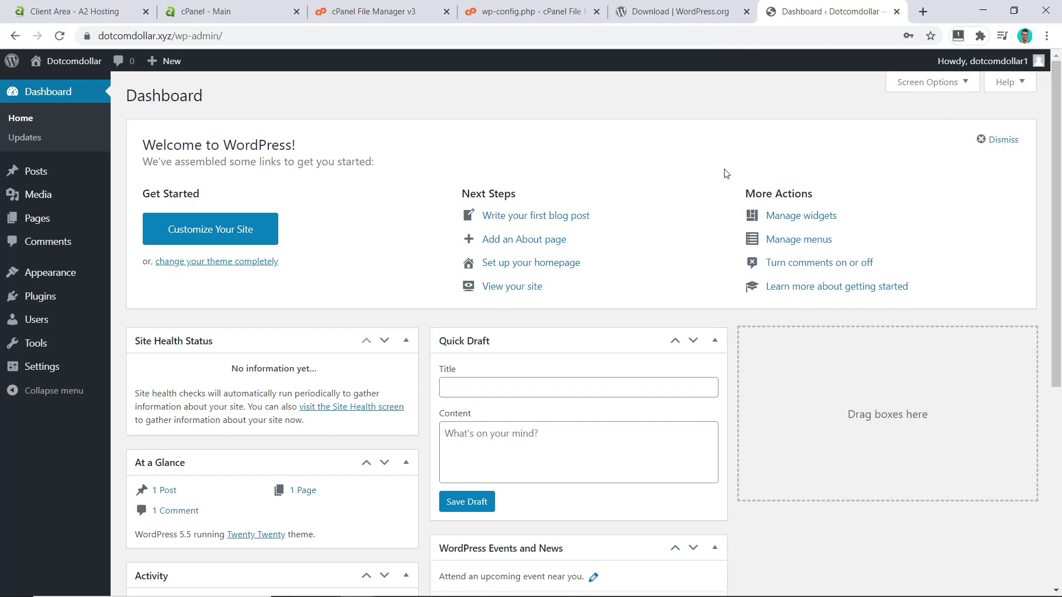
middle_click(62, 60)
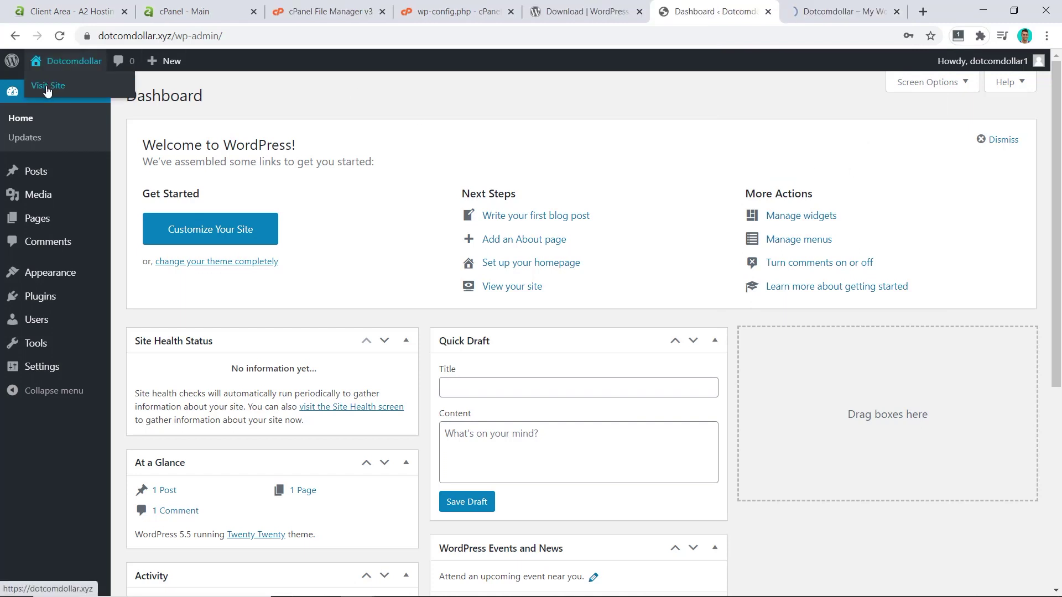
left_click(844, 11)
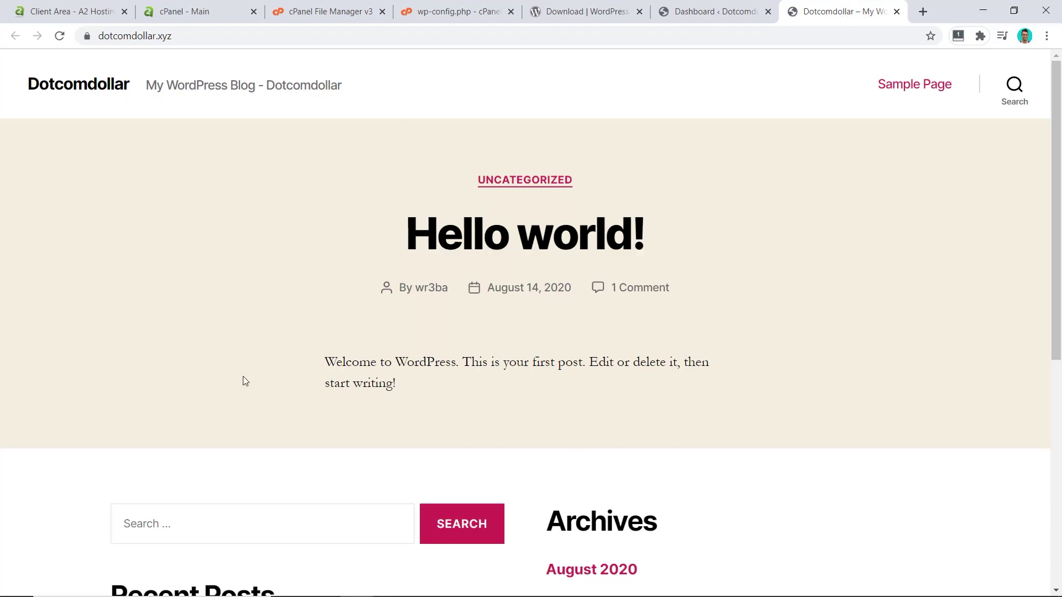